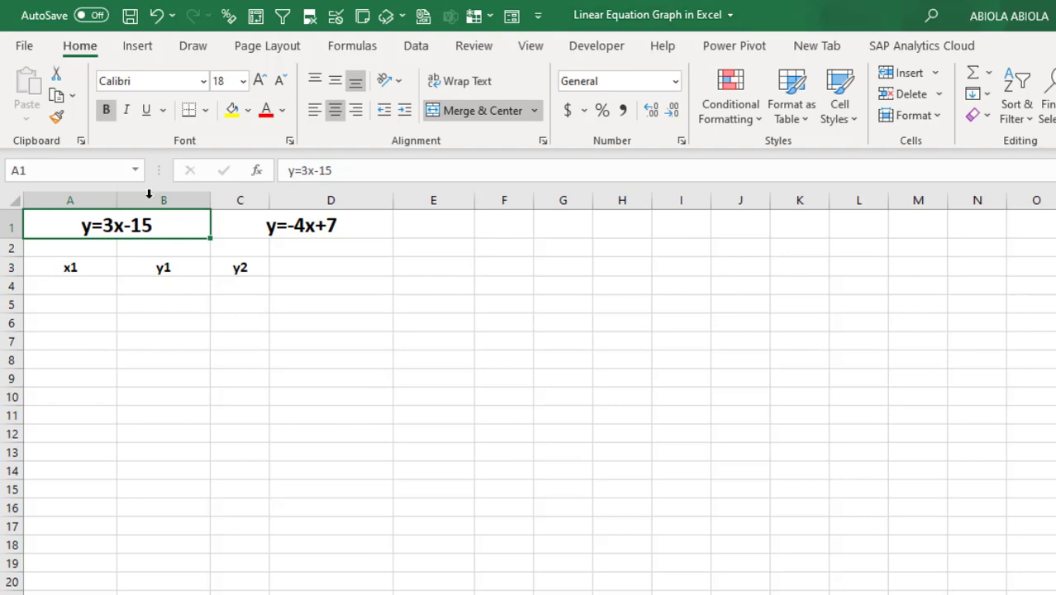
Step: Fill the x1 column from A4 with the formula =SEQUENCE(15)-1
left_click(61, 268)
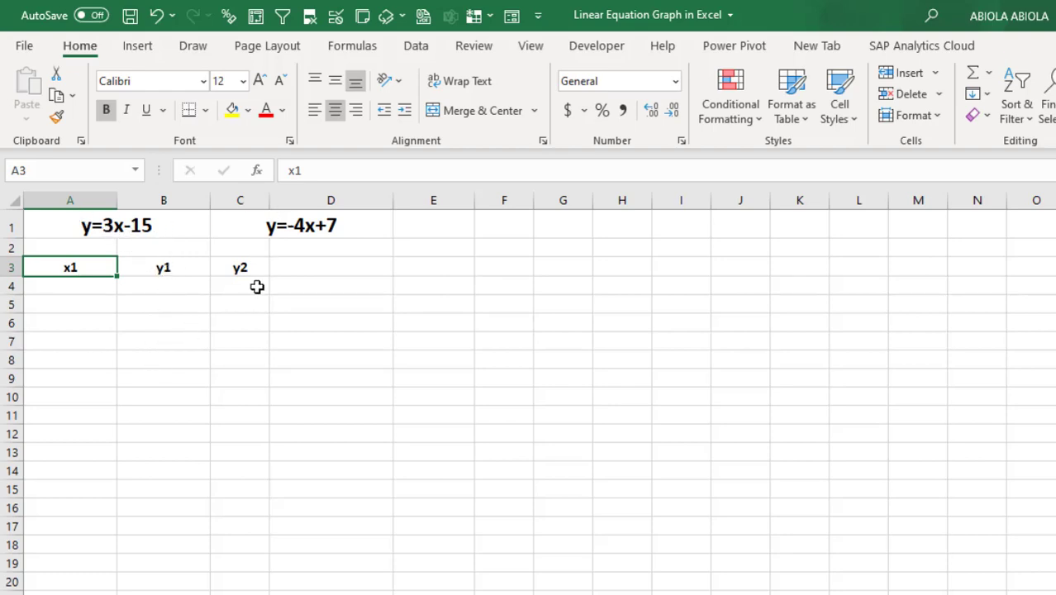
left_click(84, 284)
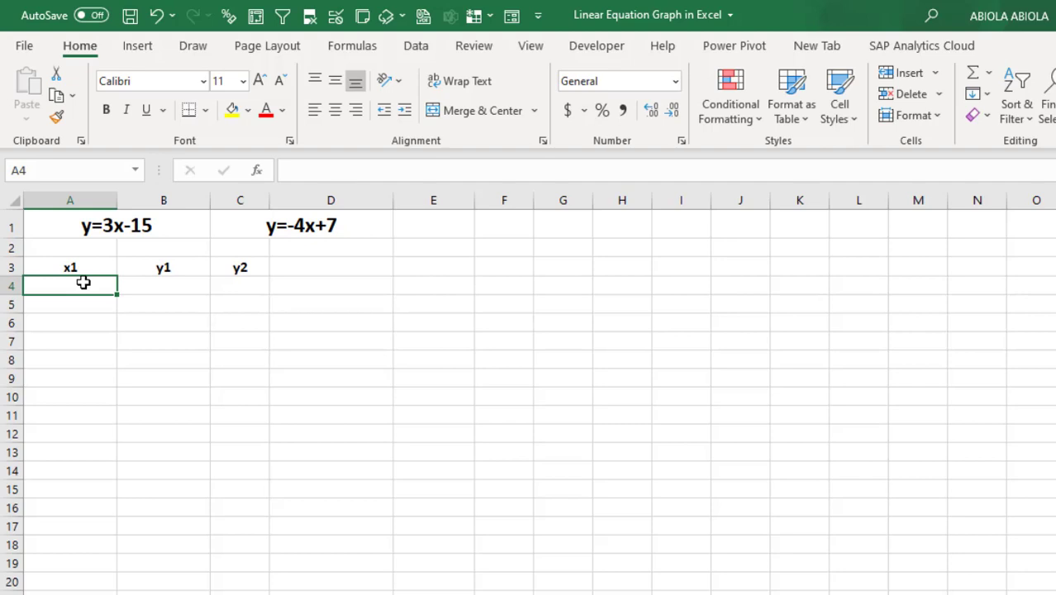
type("=seq")
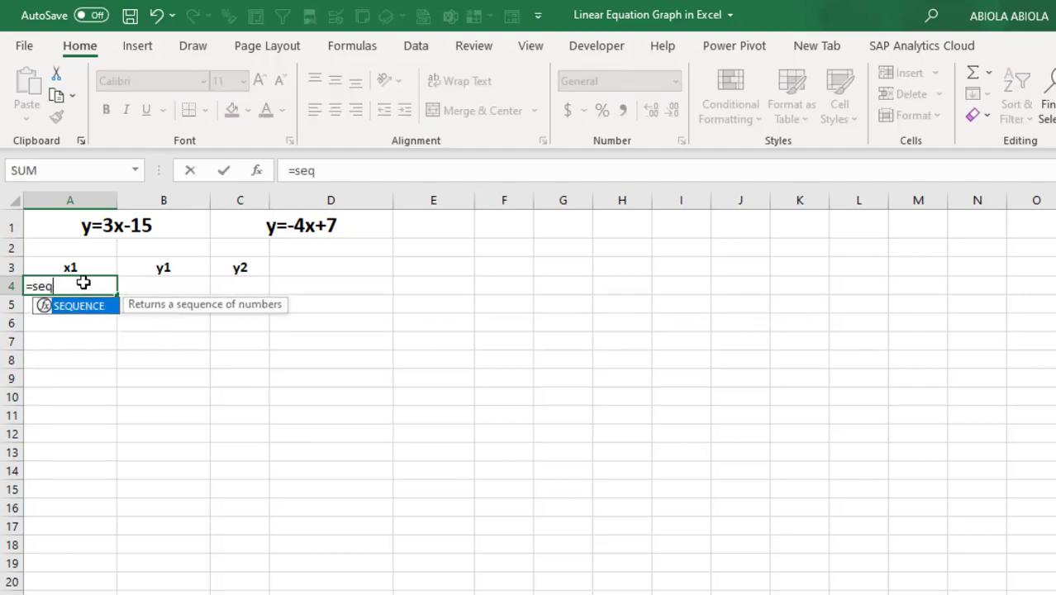
key("Tab")
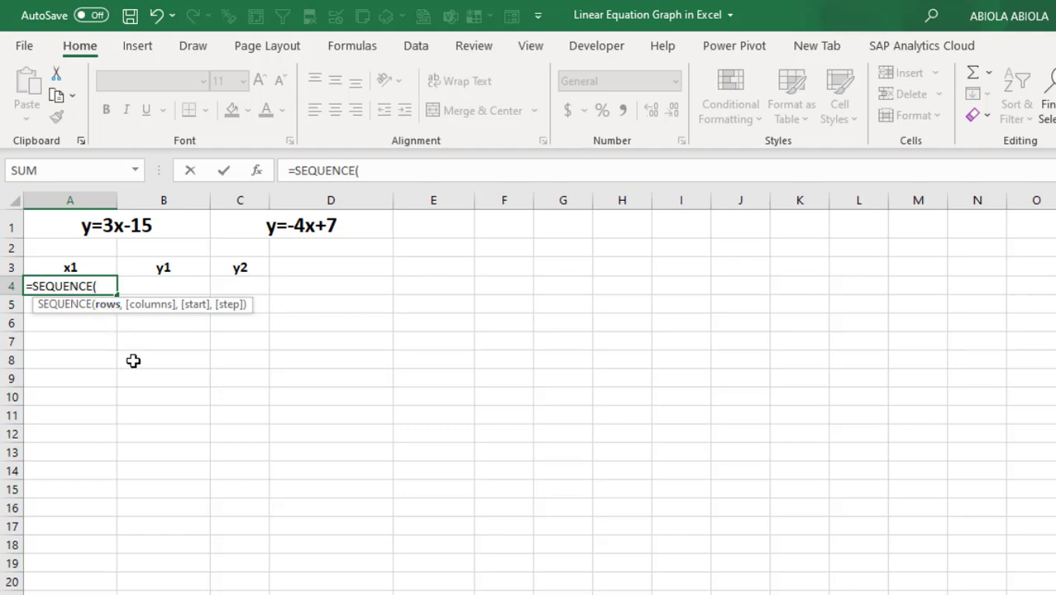
type("15)")
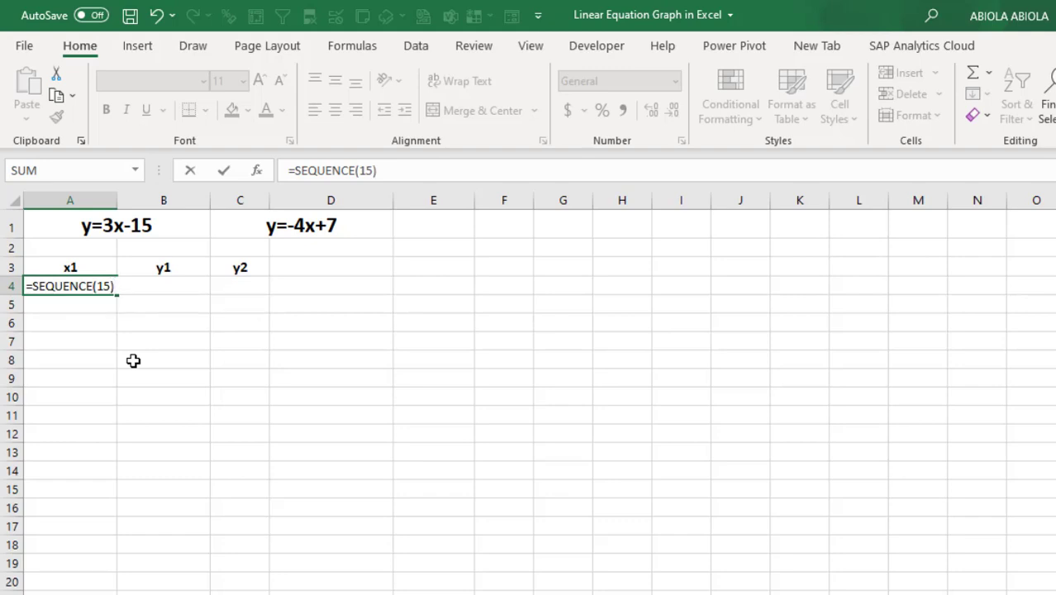
type("-1")
key("ctrl+Return")
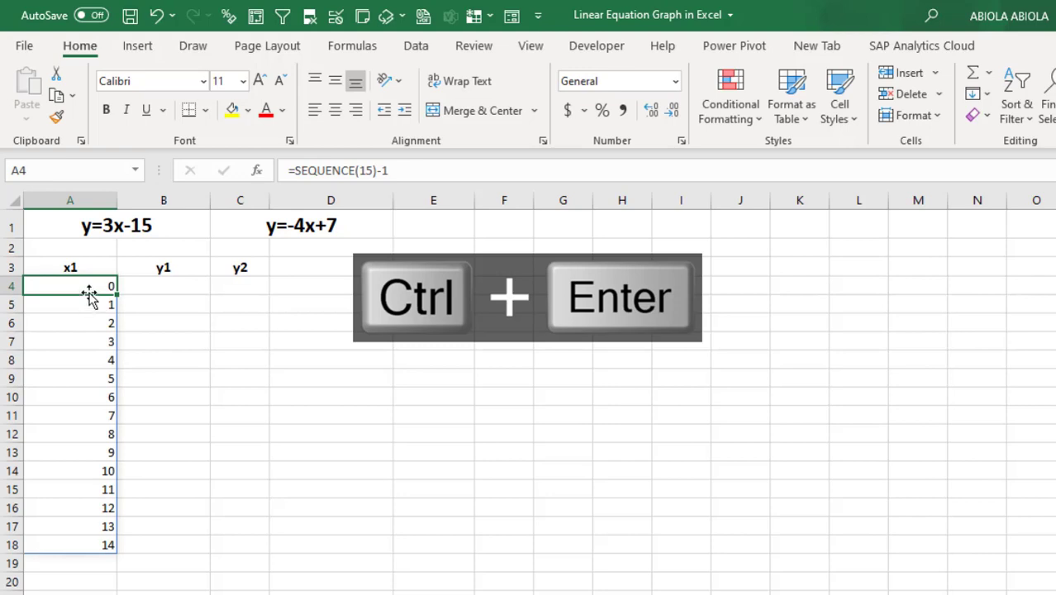
Step: Enter 0 in B4 and extend it down to B18 as a fill series
left_click(179, 285)
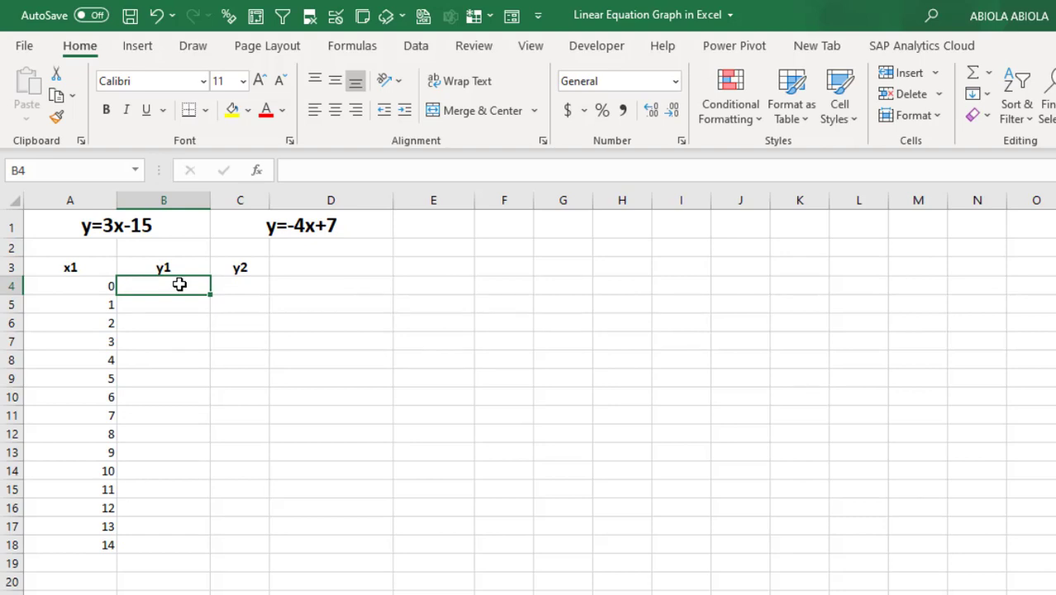
type("0")
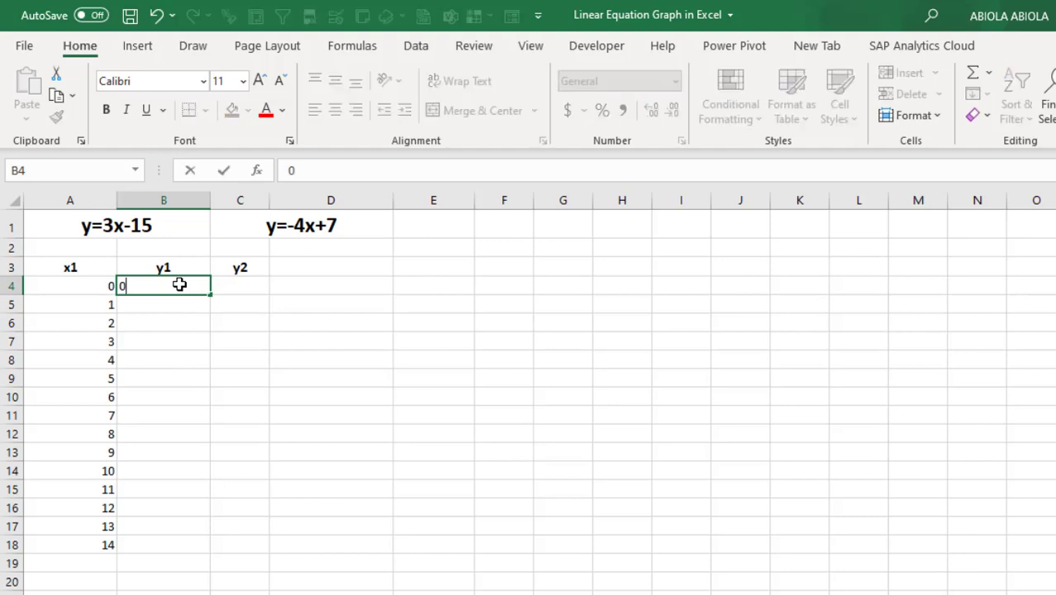
key("ctrl+Return")
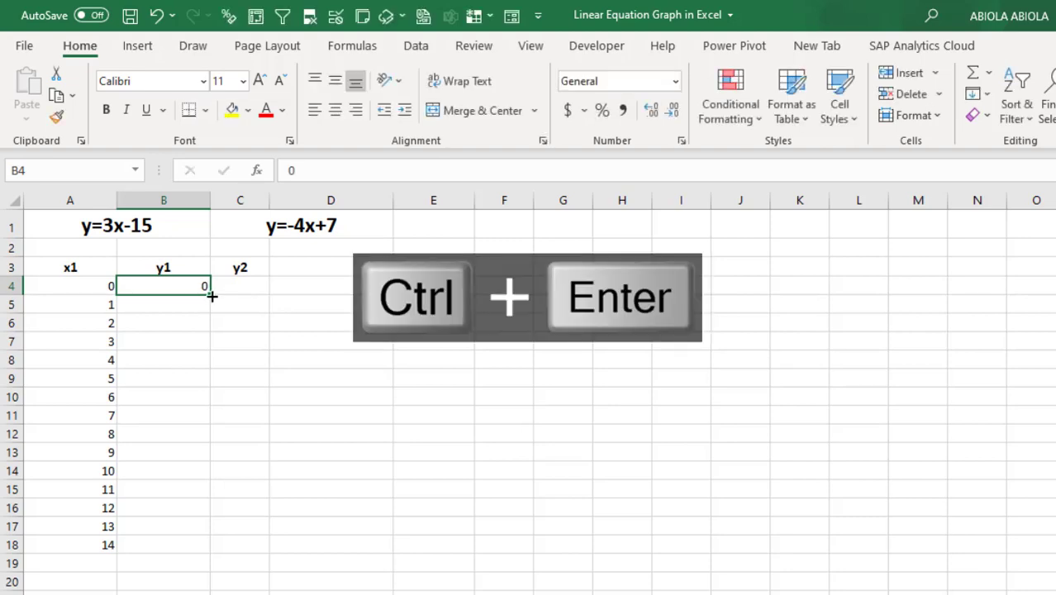
left_click_drag(212, 295, 200, 563)
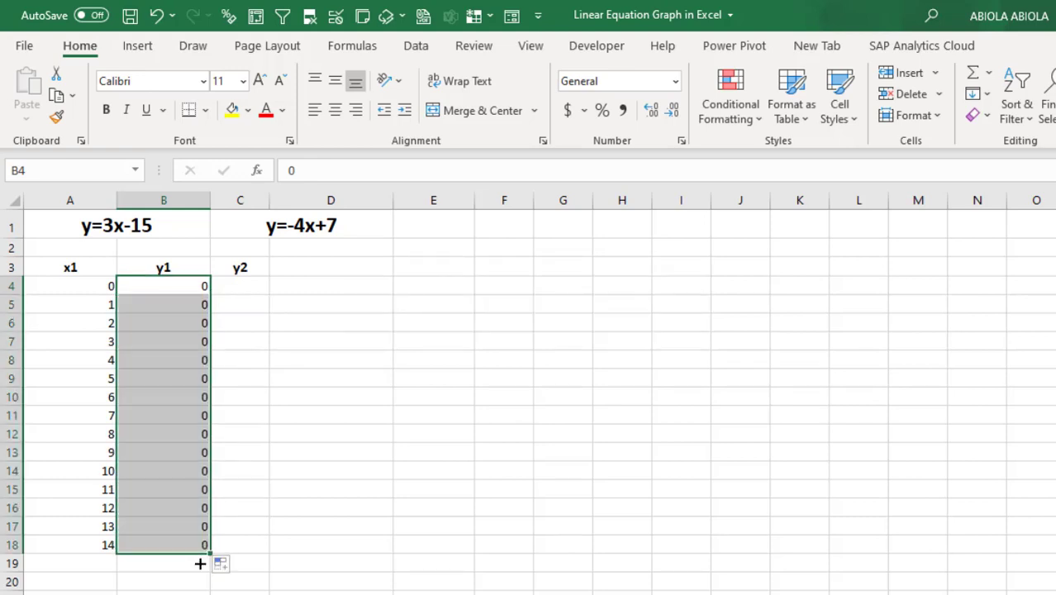
left_click(224, 565)
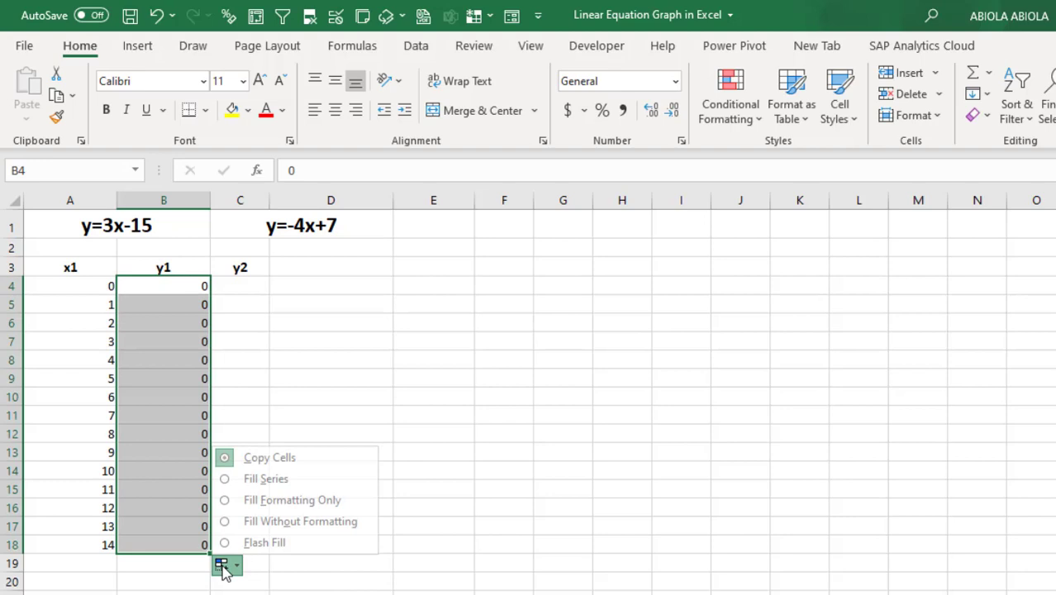
left_click(256, 486)
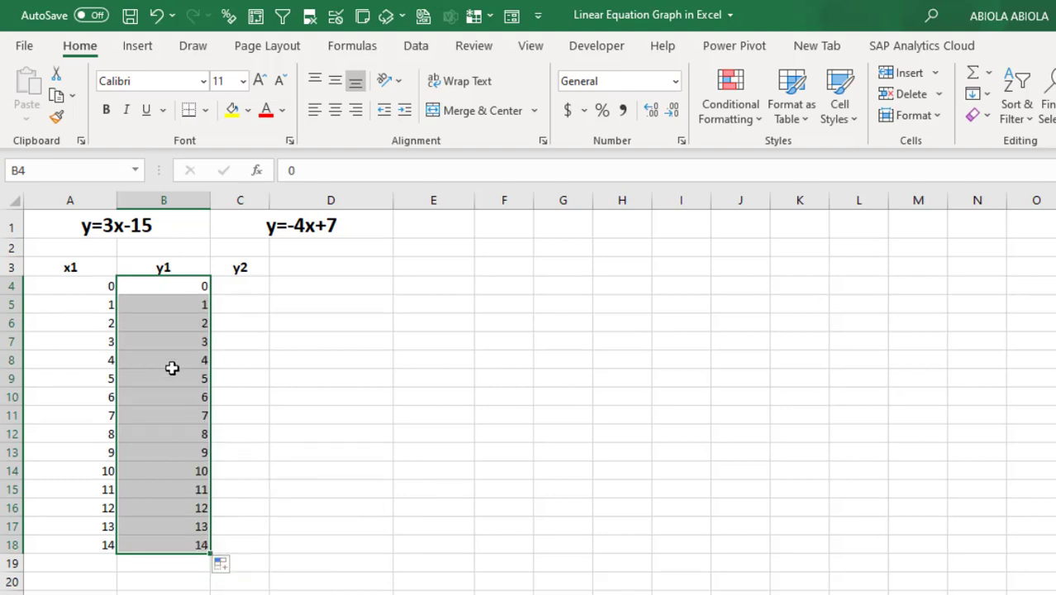
Step: Clear the filled series from B4:B18 in the y1 column
left_click_drag(62, 280, 63, 507)
left_click_drag(206, 287, 186, 542)
key("Delete")
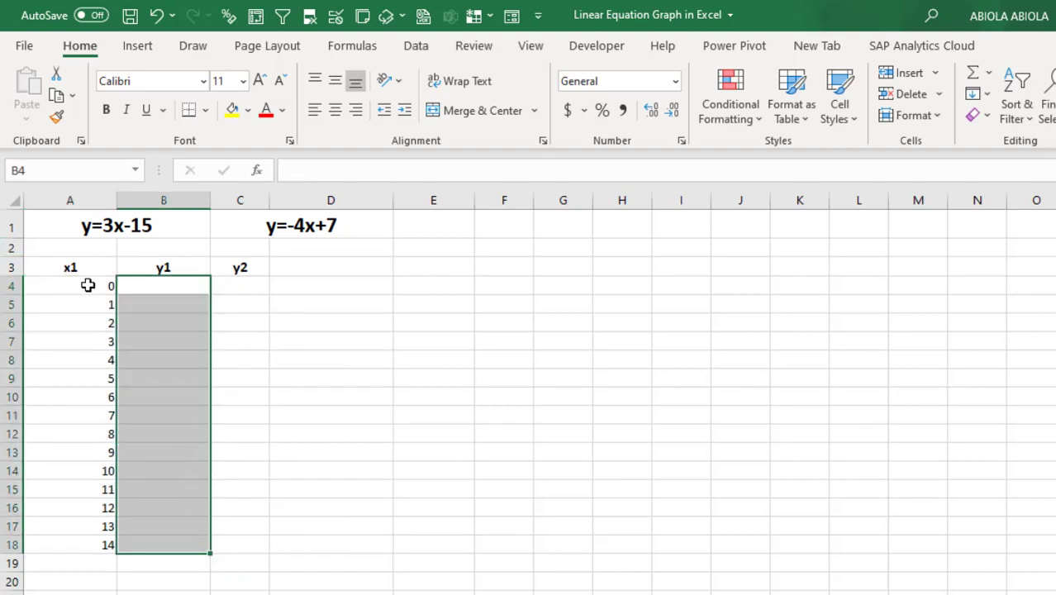
Step: Calculate the y1 values with the formula =3*A4-15 in B4 and fill it down to B18
left_click(146, 287)
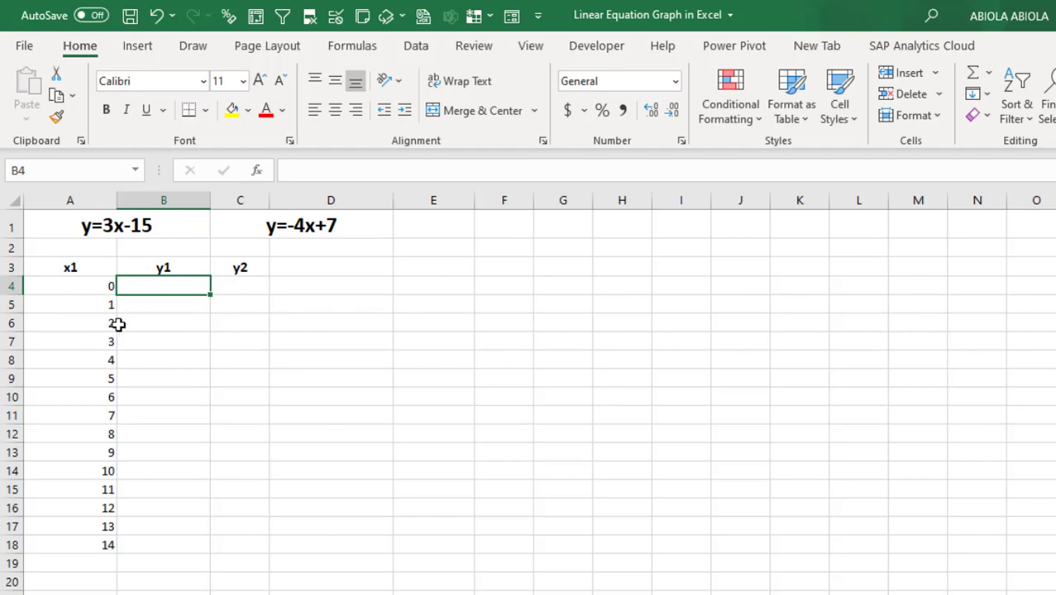
type("=")
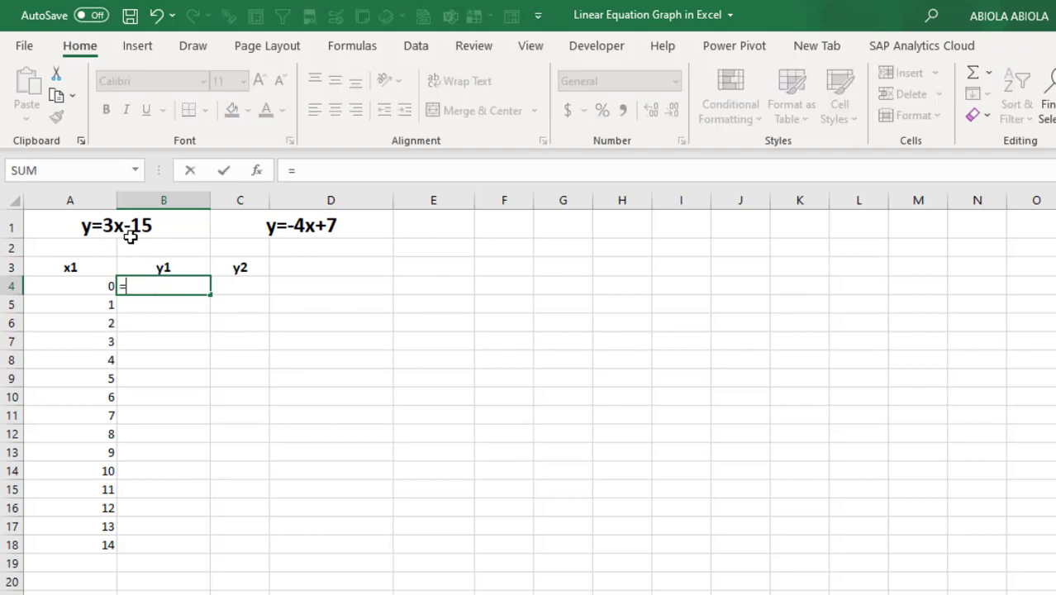
type("3")
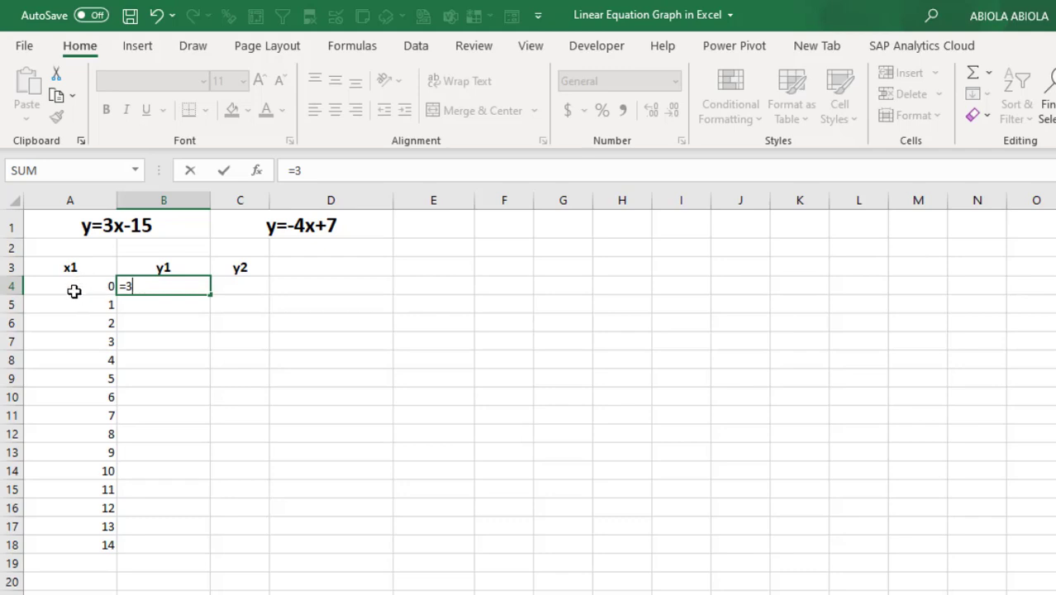
type("*")
left_click(71, 289)
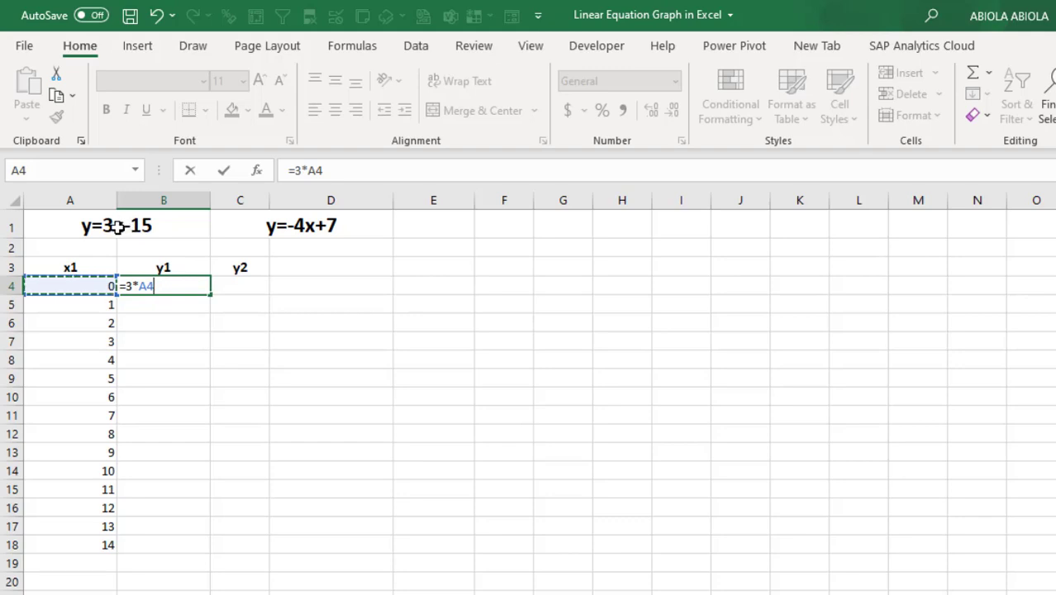
type("-")
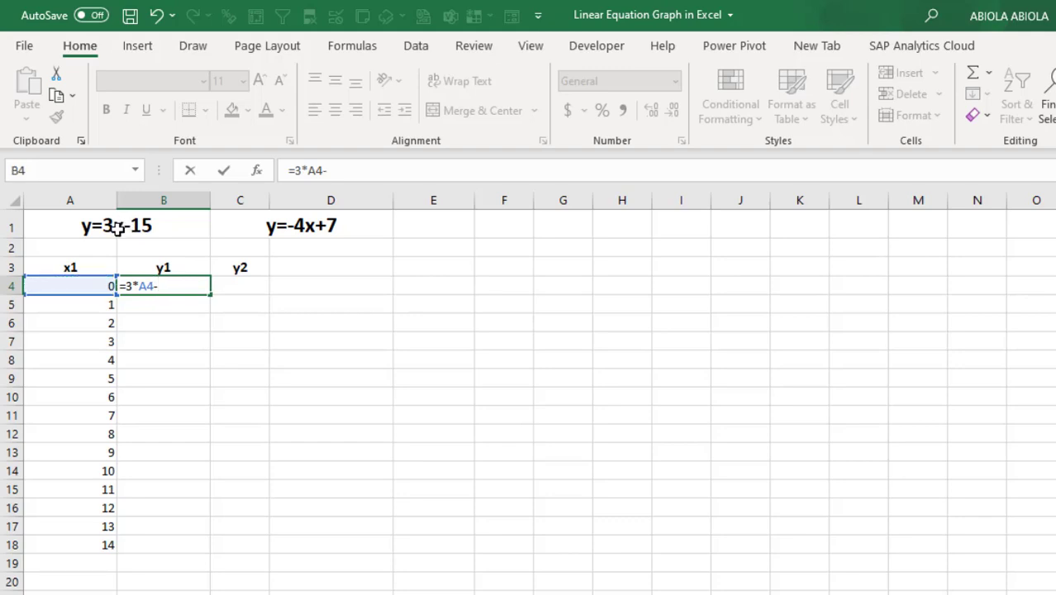
type("15")
key("ctrl+Return")
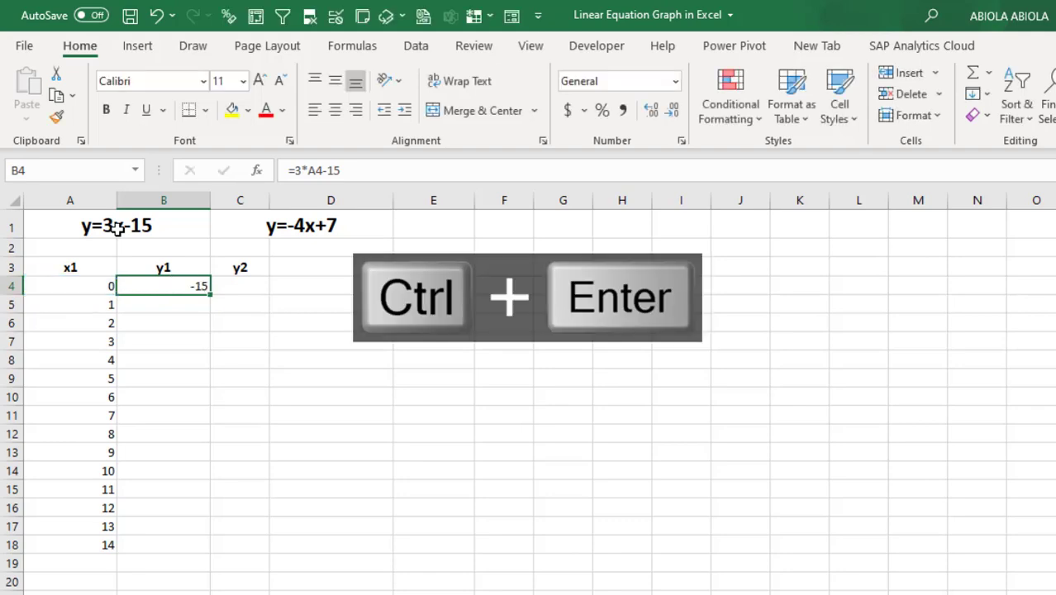
double_click(211, 296)
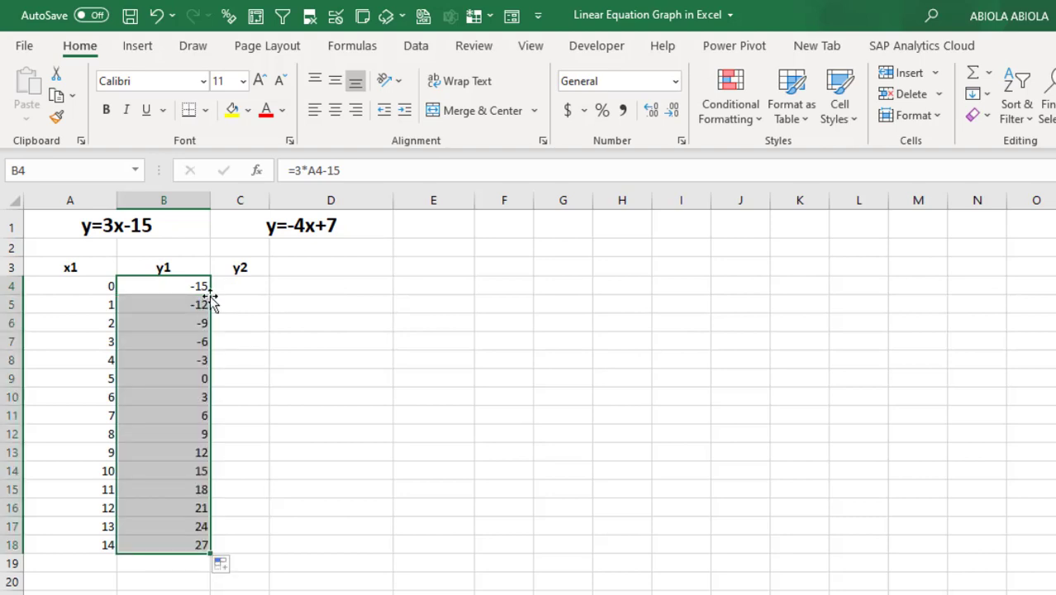
Step: Calculate the y2 values with the formula =-4*A4+7 in C4 and fill it down to C18
left_click(238, 281)
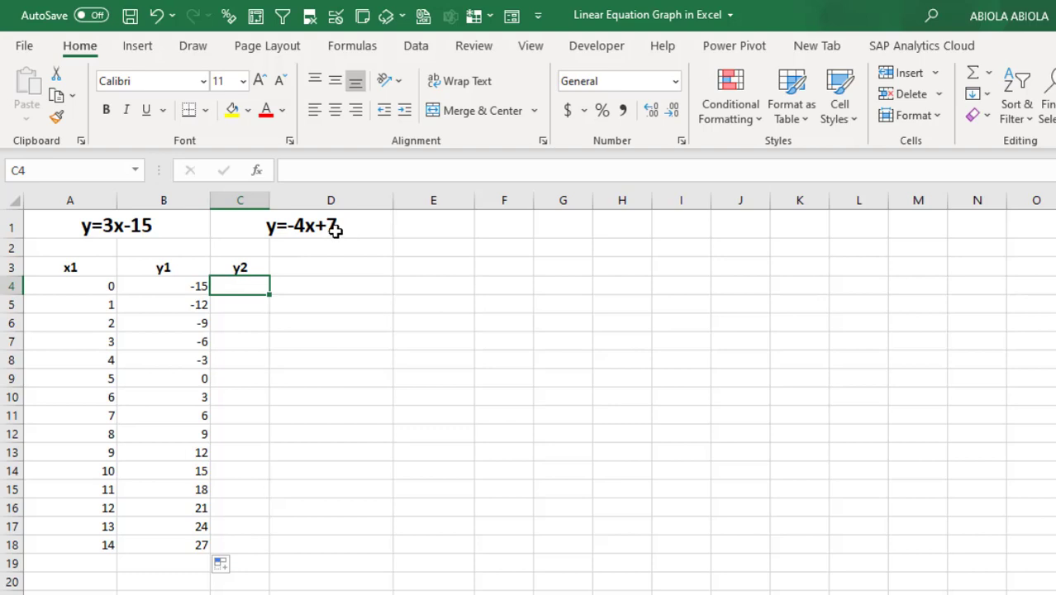
type("=-4*")
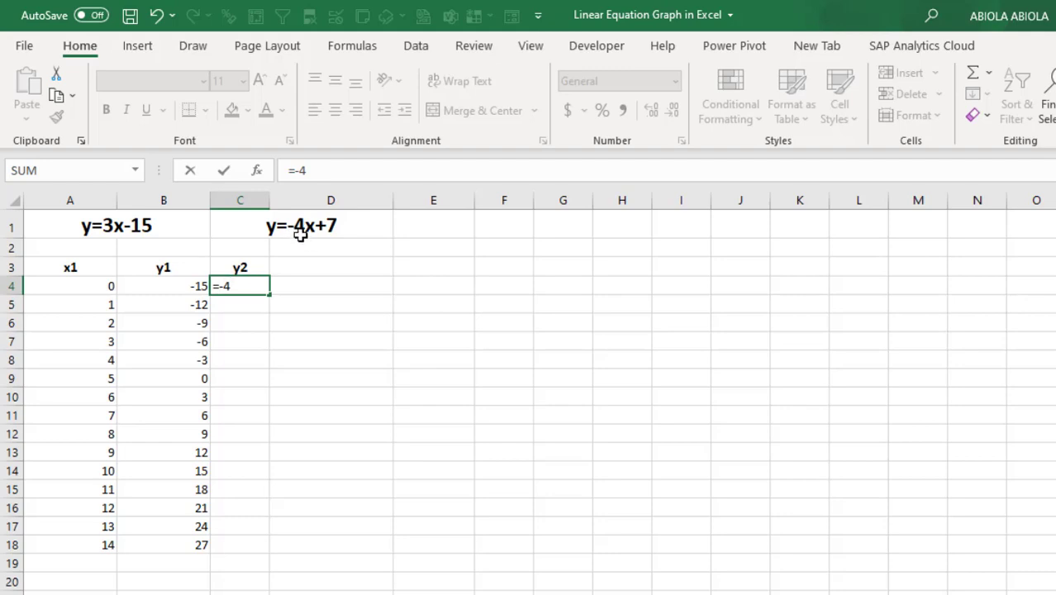
left_click(92, 291)
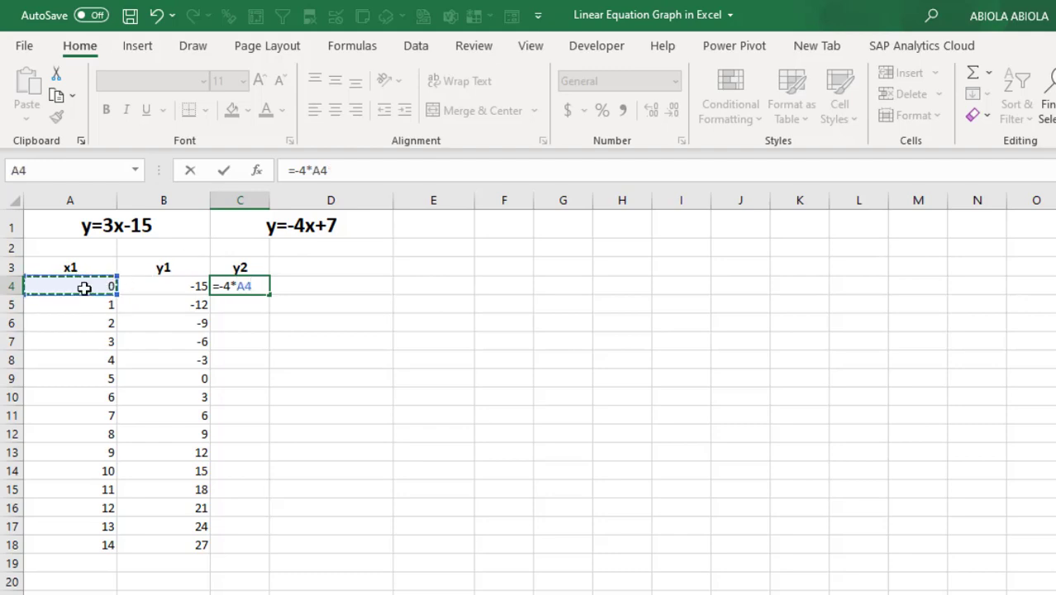
type("+7")
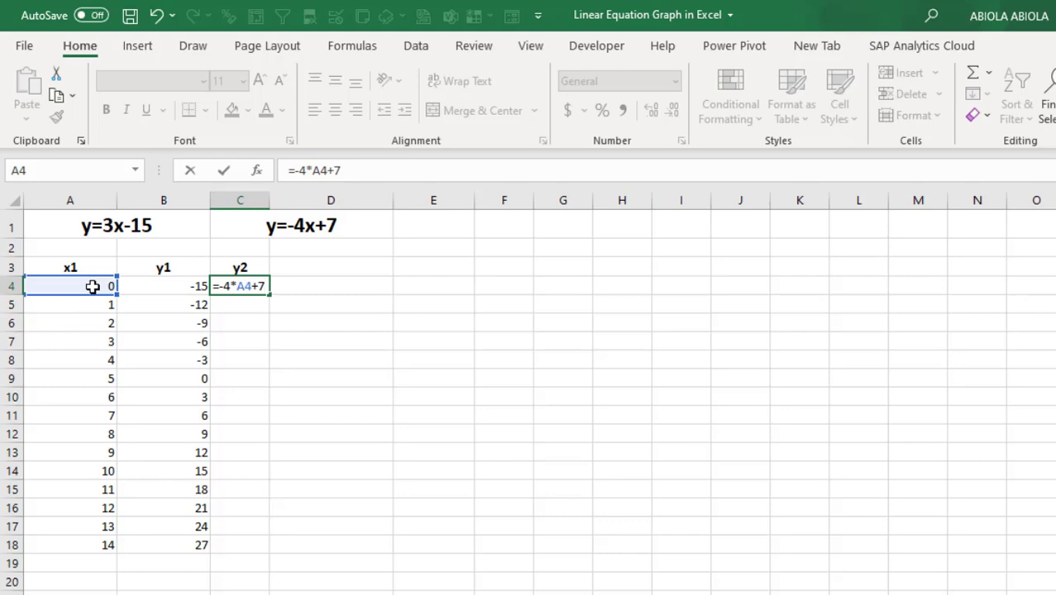
key("ctrl+Return")
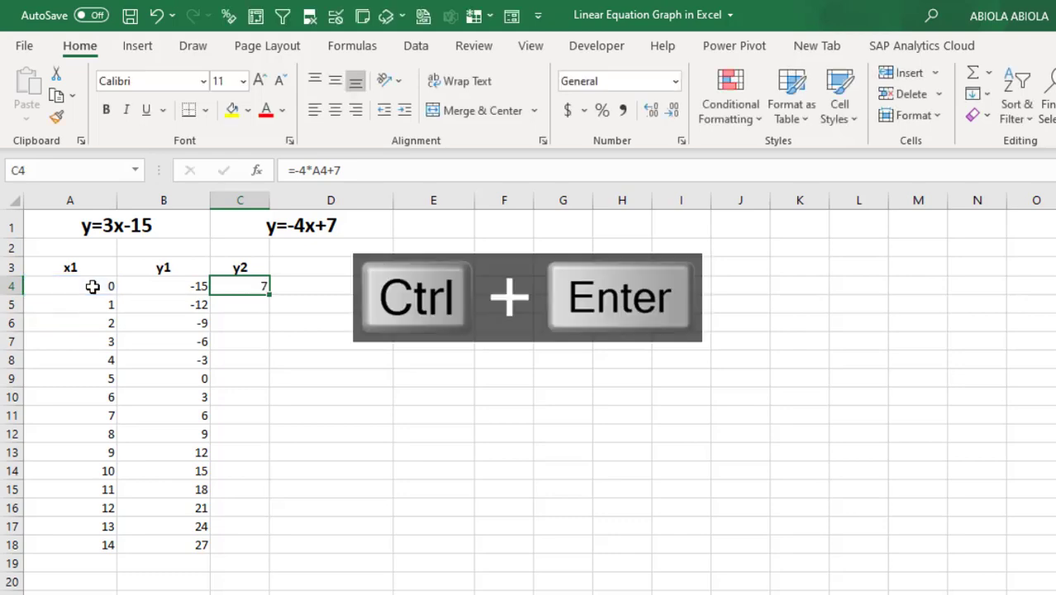
double_click(271, 294)
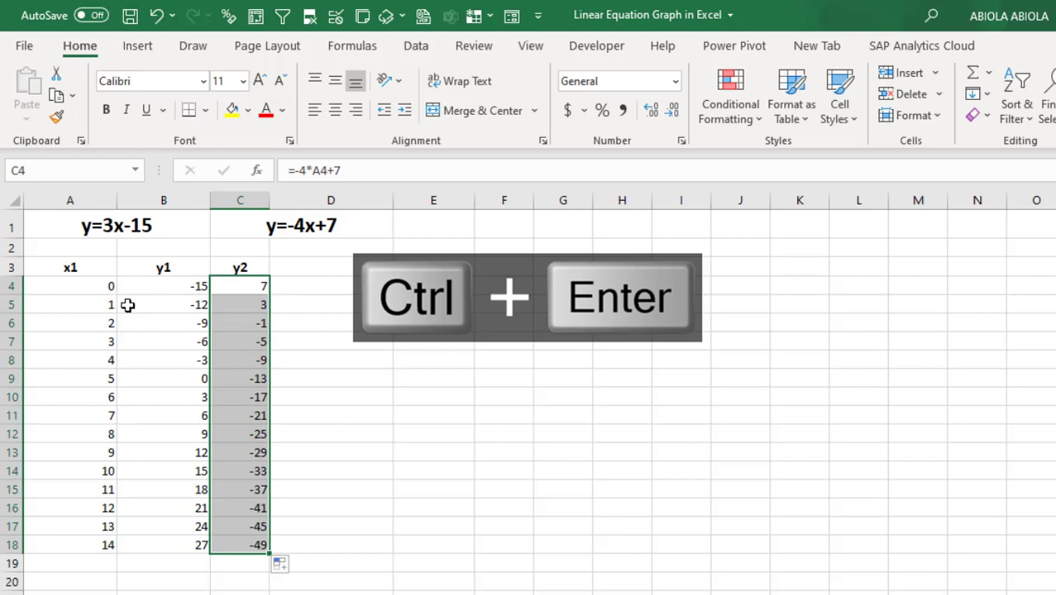
left_click_drag(107, 304, 205, 500)
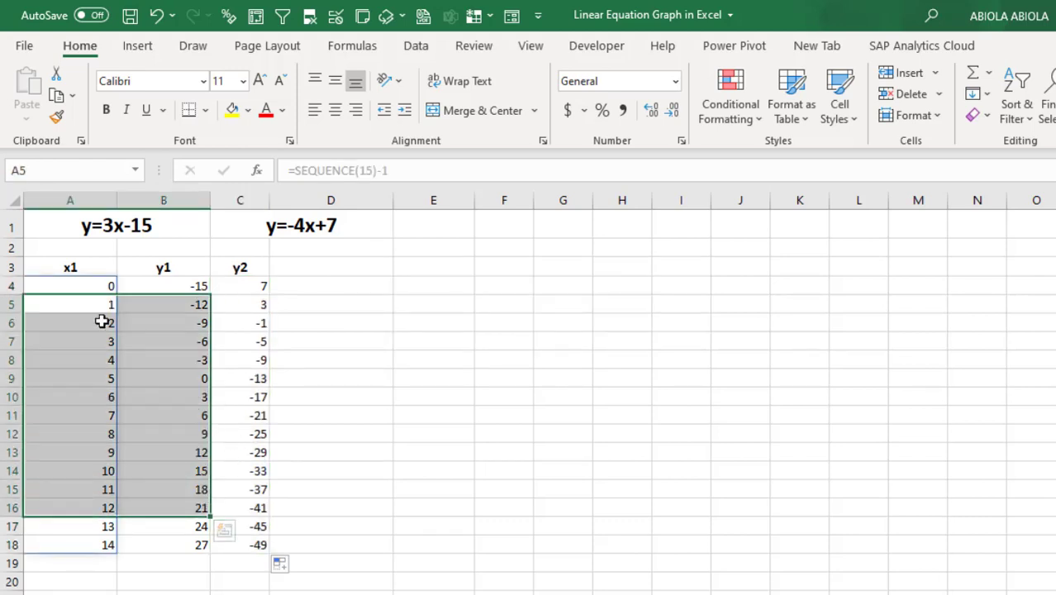
left_click_drag(90, 309, 223, 477)
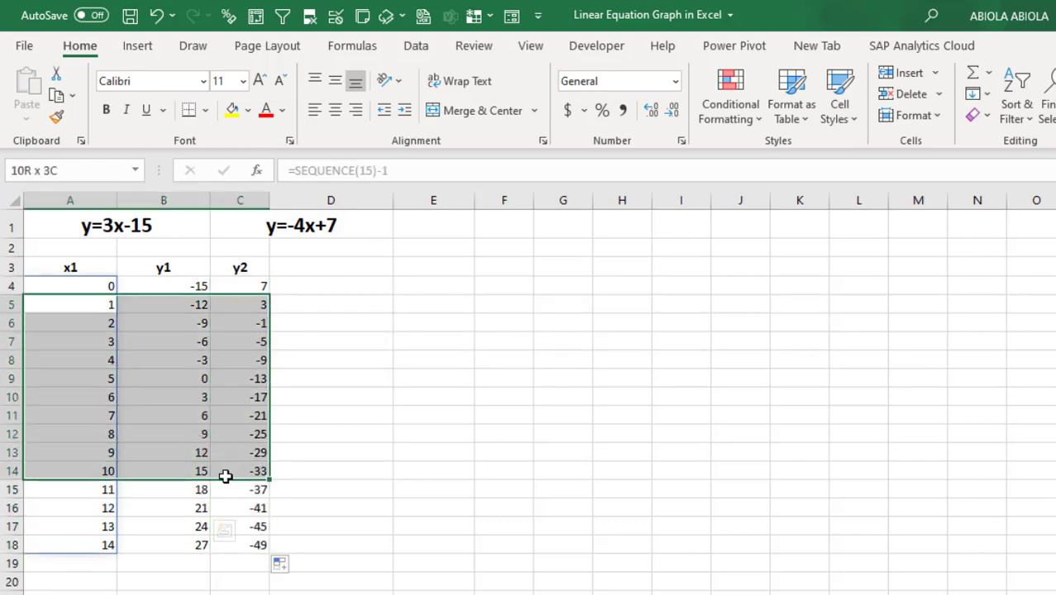
Step: Insert a blank scatter chart with straight lines and markers, starting from empty cell F11
left_click(486, 408)
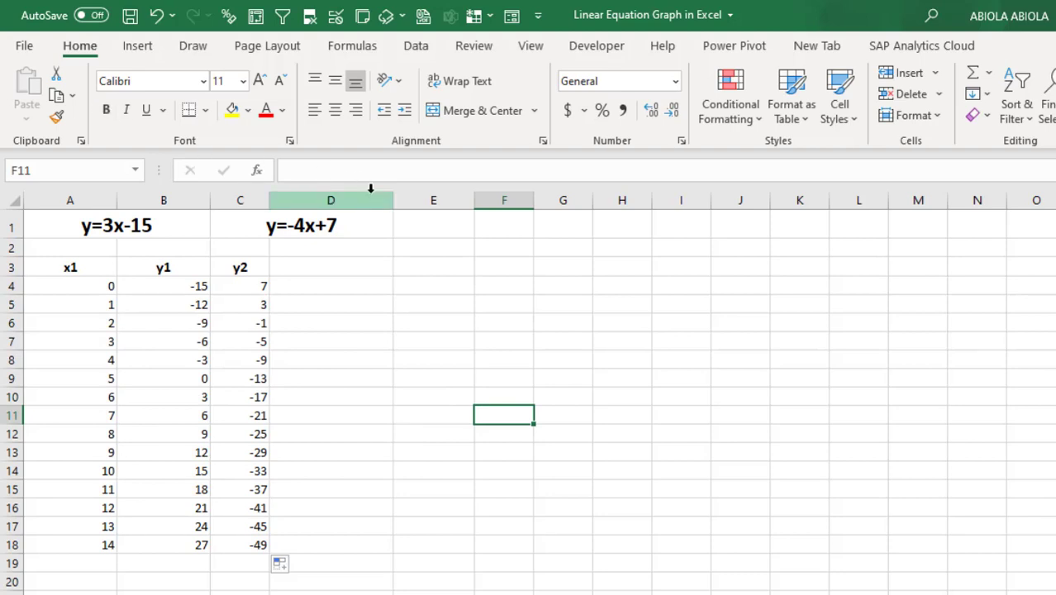
left_click(137, 48)
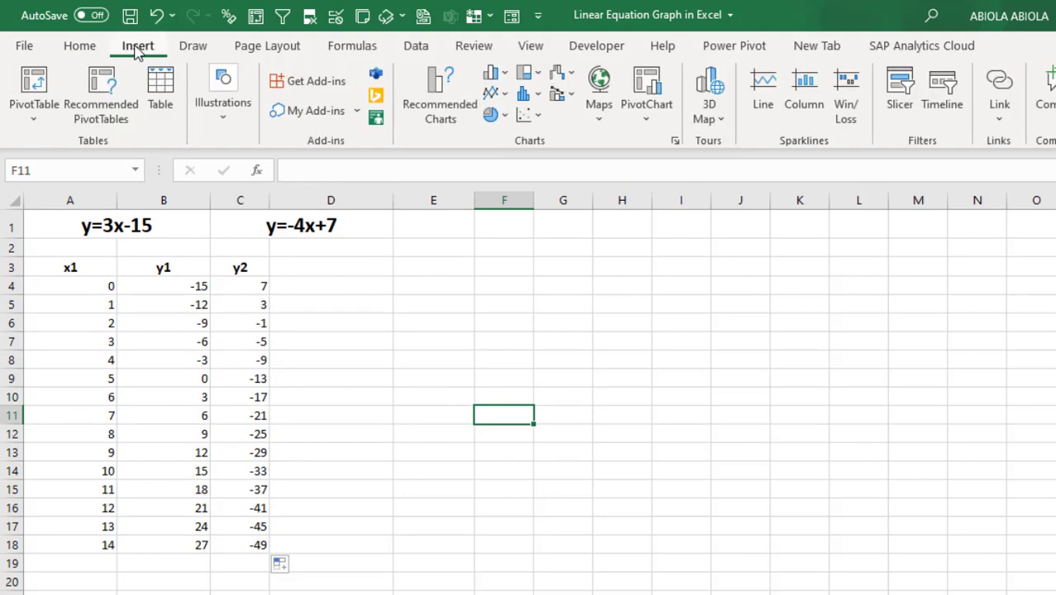
left_click(533, 115)
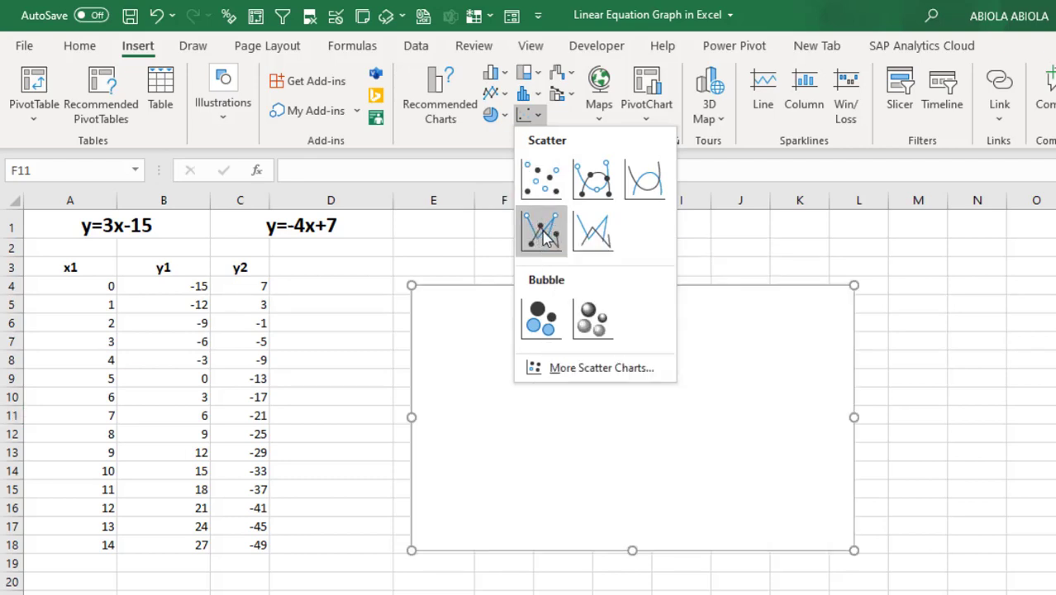
left_click(543, 234)
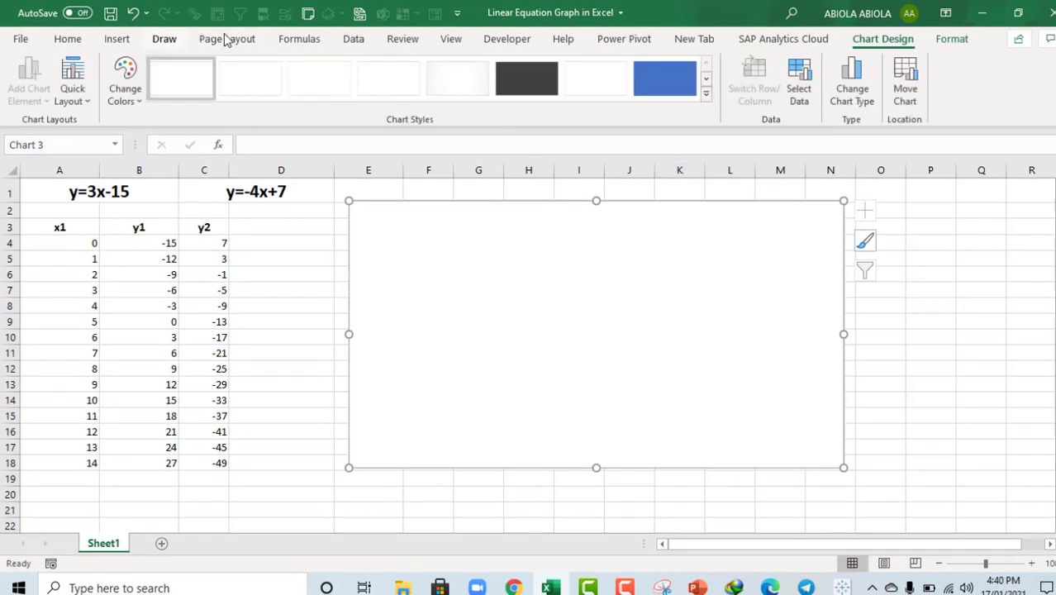
Step: Collapse the ribbon and enlarge the blank chart so it extends to about column Q, row 25
left_click(487, 43)
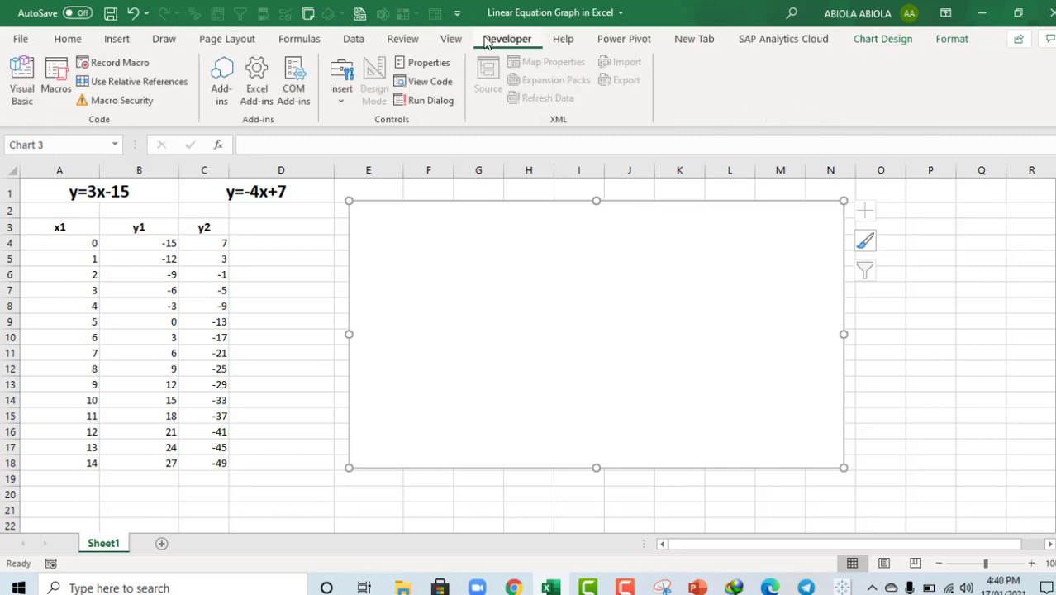
double_click(486, 41)
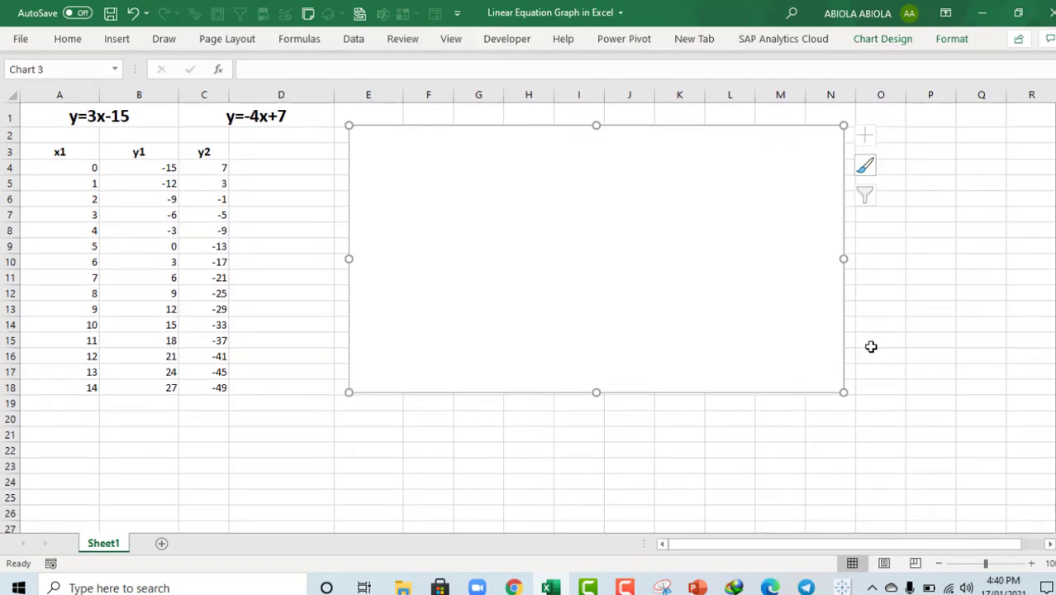
left_click_drag(844, 393, 988, 499)
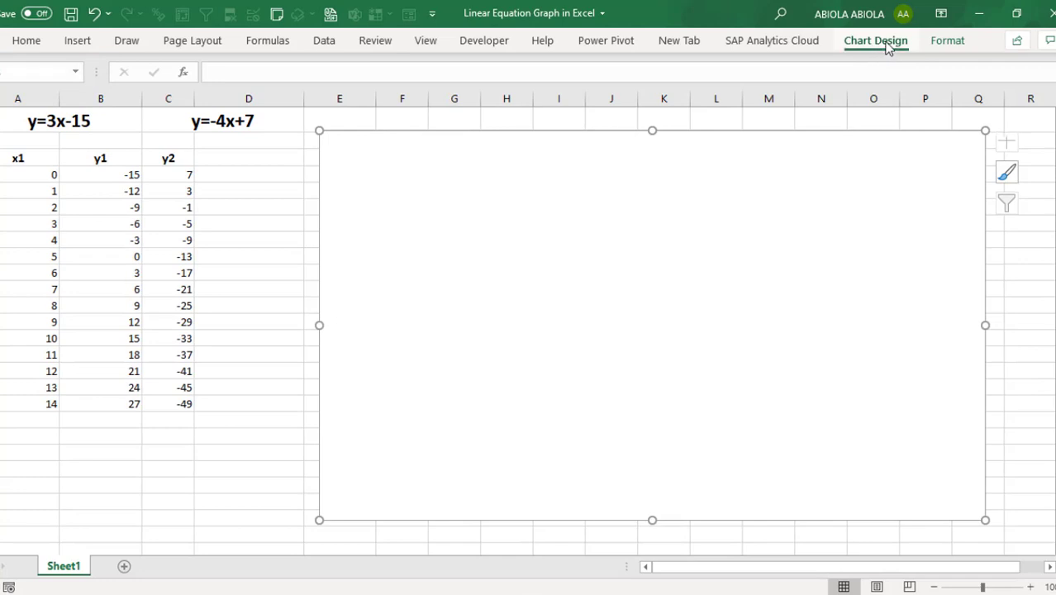
Step: Add a data series to the blank chart, named from cell A1, with X values from Sheet1 A4:A18
left_click(875, 41)
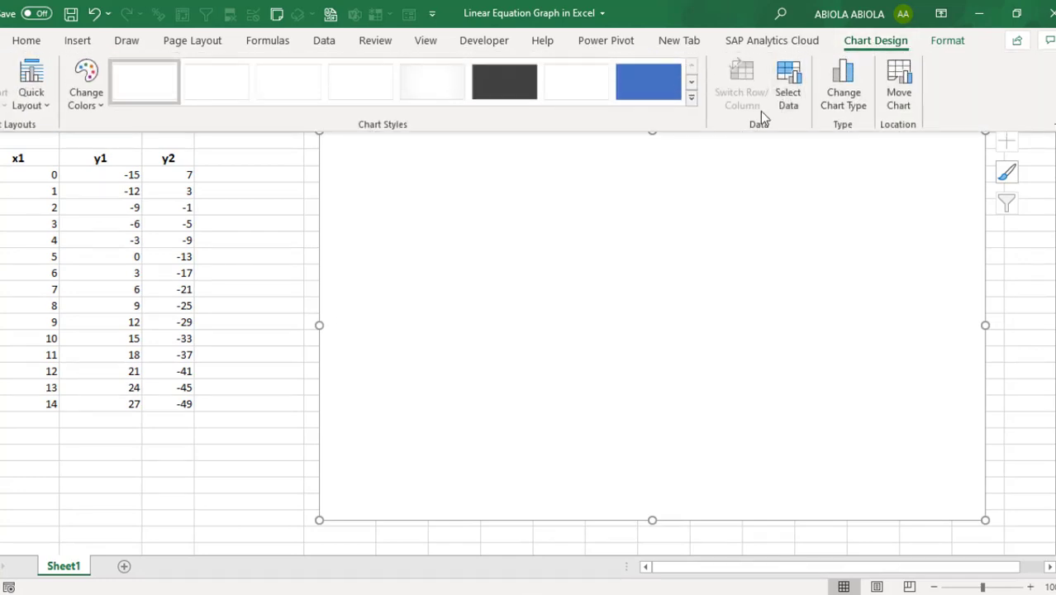
left_click(787, 95)
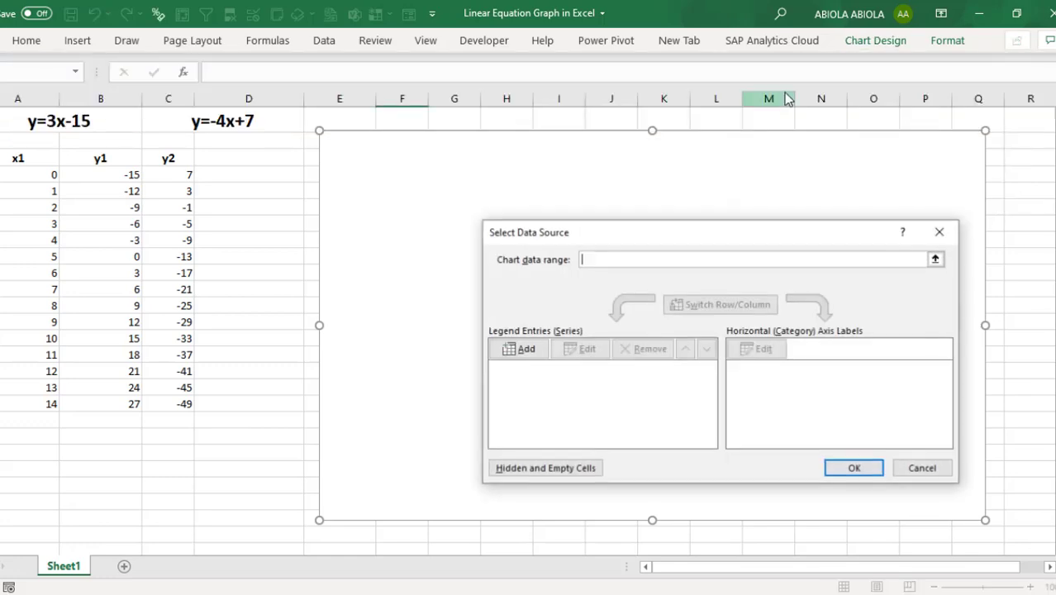
left_click(522, 349)
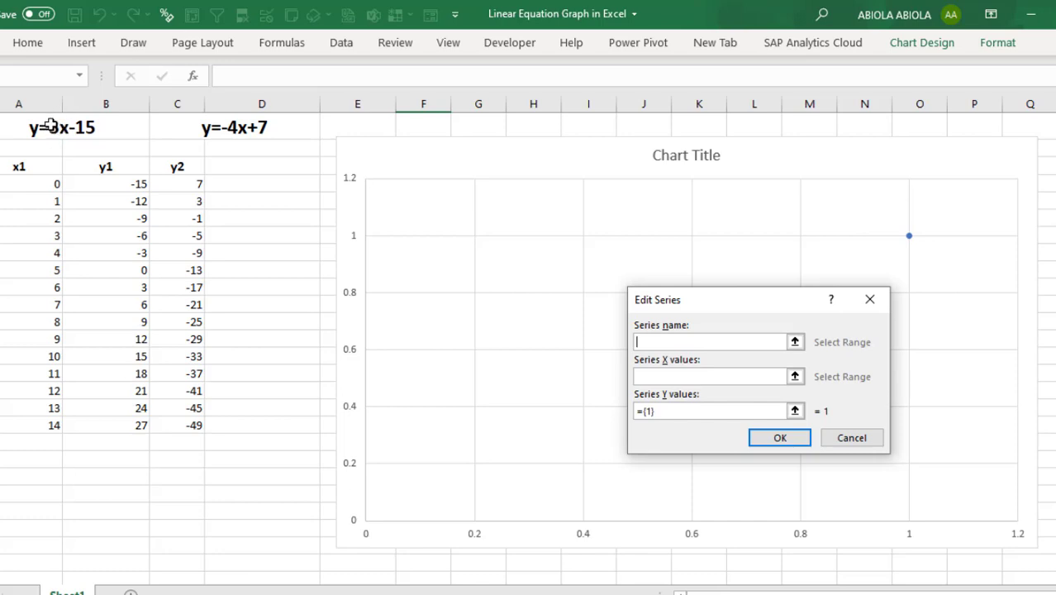
left_click(76, 126)
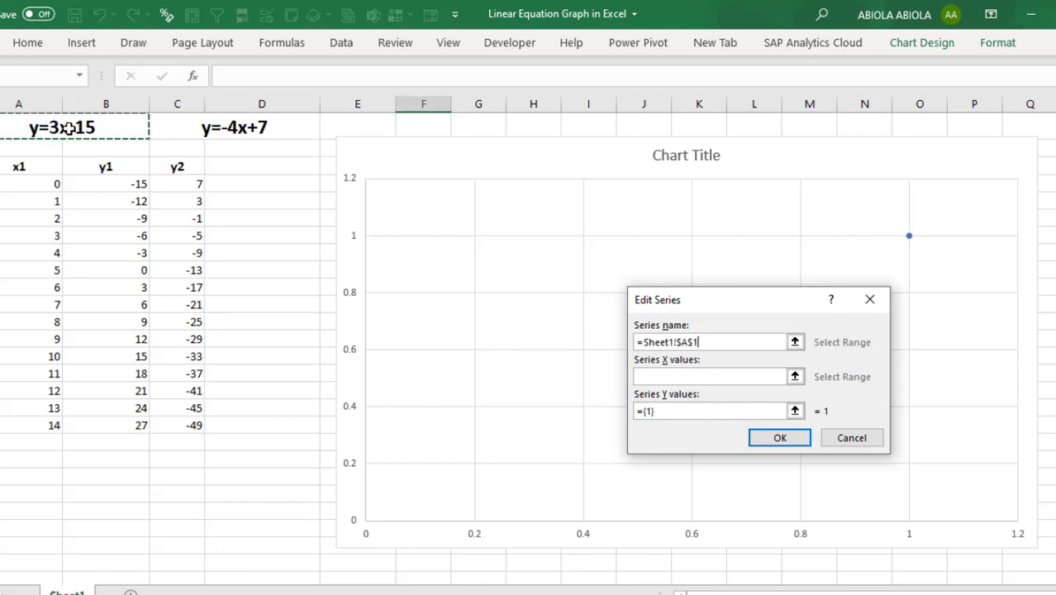
left_click(666, 377)
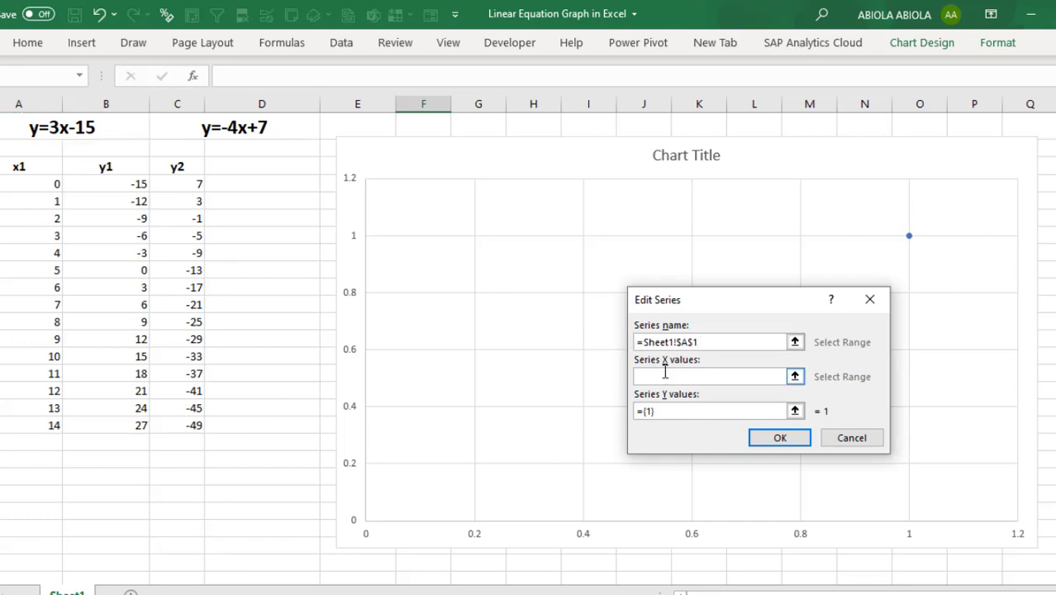
left_click(24, 184)
key("ctrl+shift+Down")
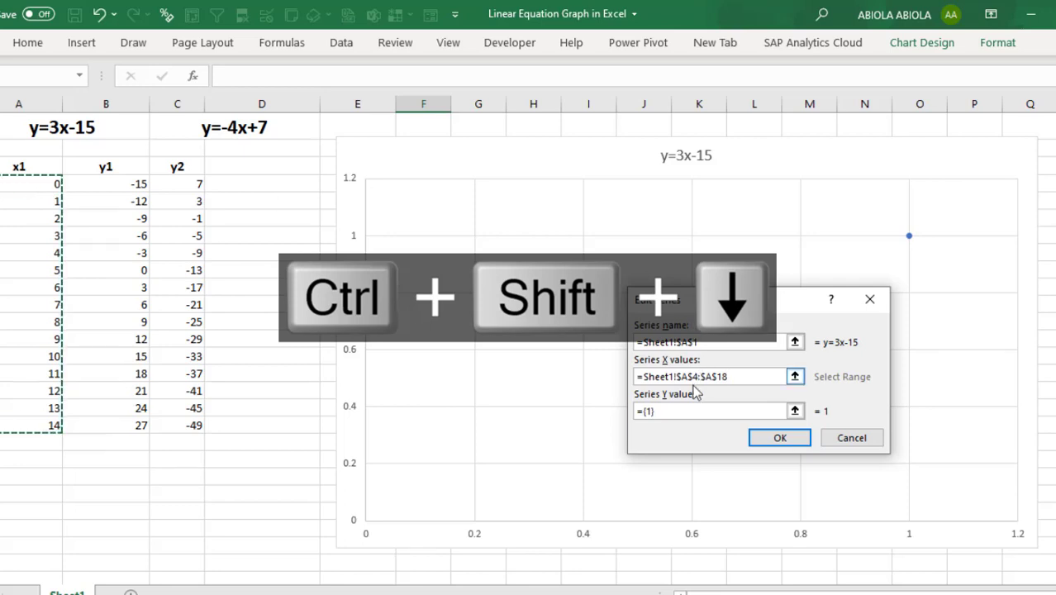
Step: Set the y=3x-15 series' Y values to Sheet1 B4:B18 and apply the chart data source
left_click(685, 410)
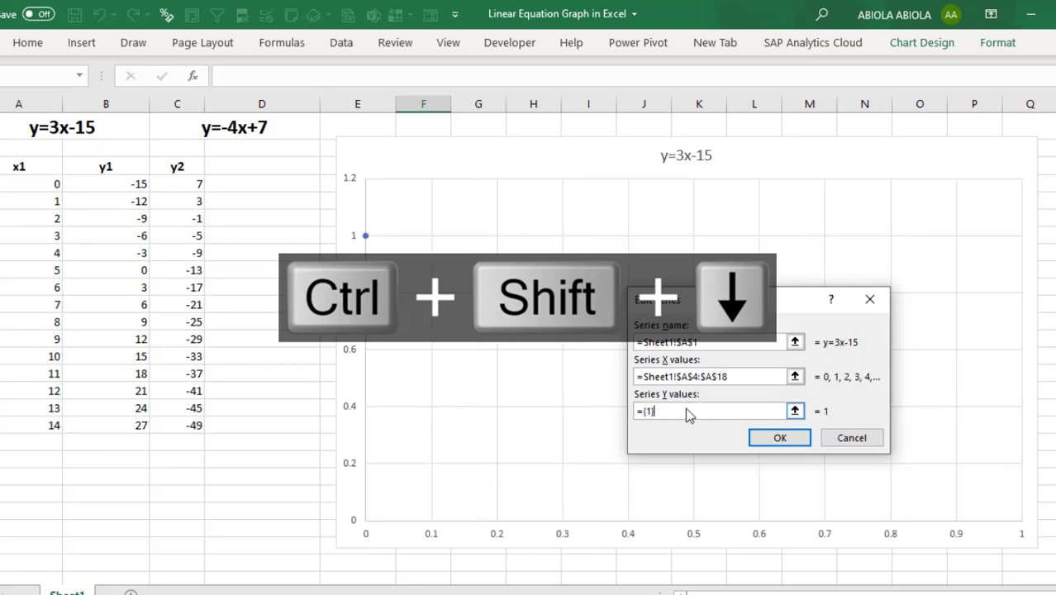
key("BackSpace")
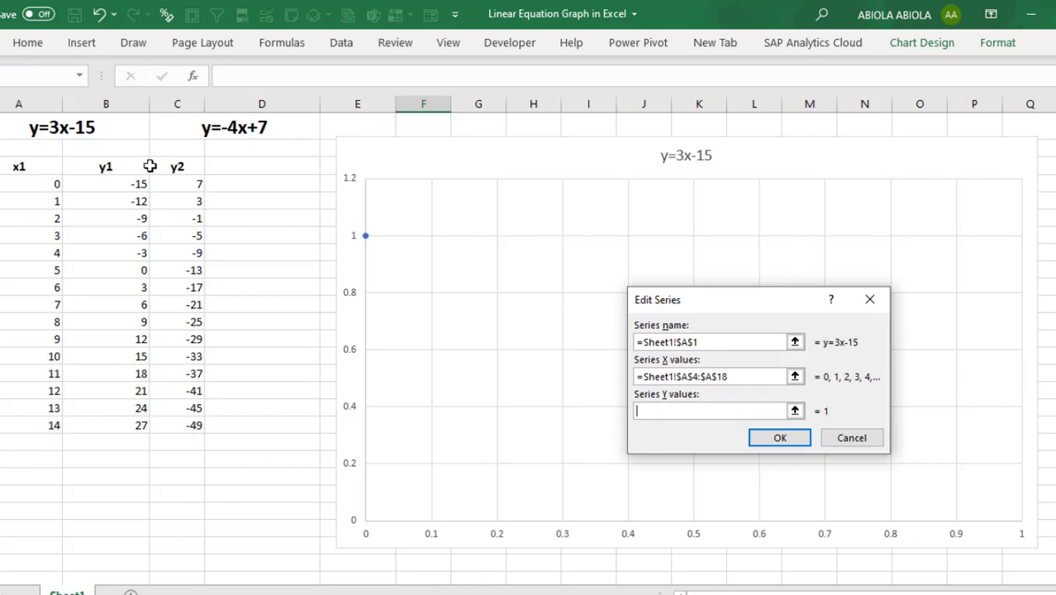
left_click_drag(124, 183, 123, 424)
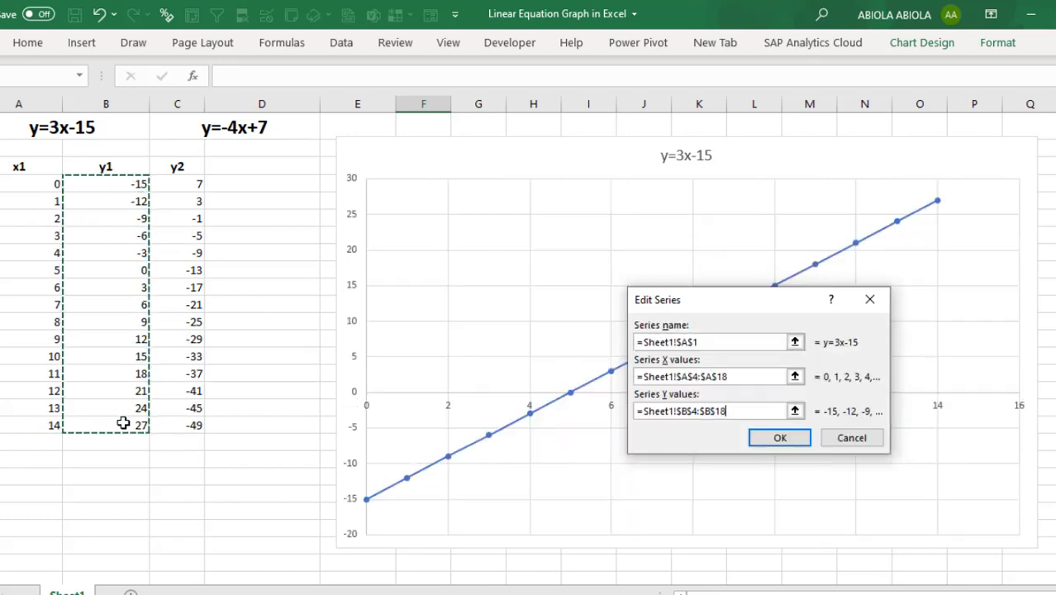
left_click(781, 439)
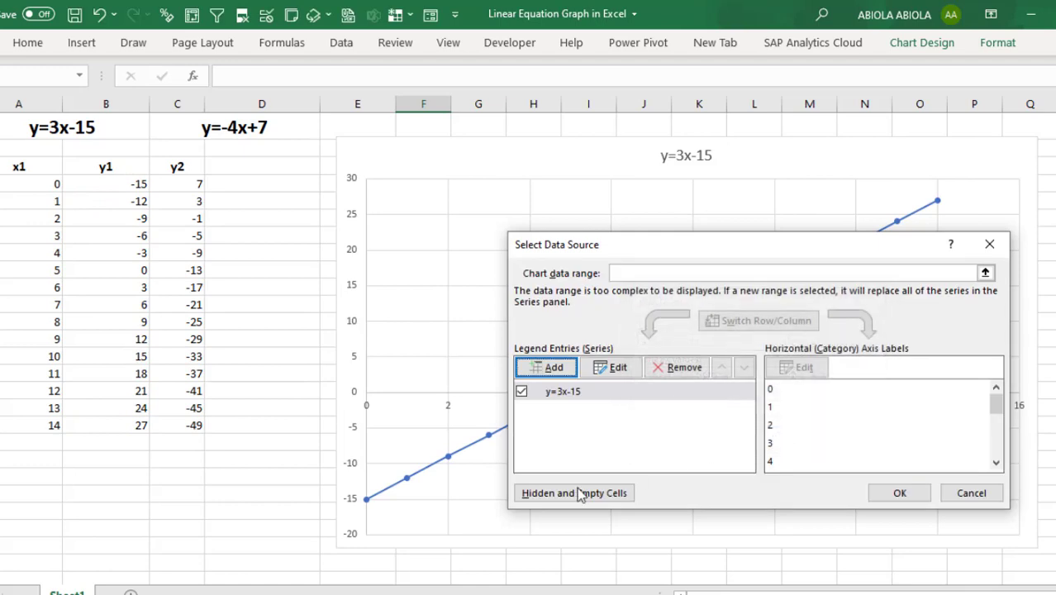
left_click(922, 495)
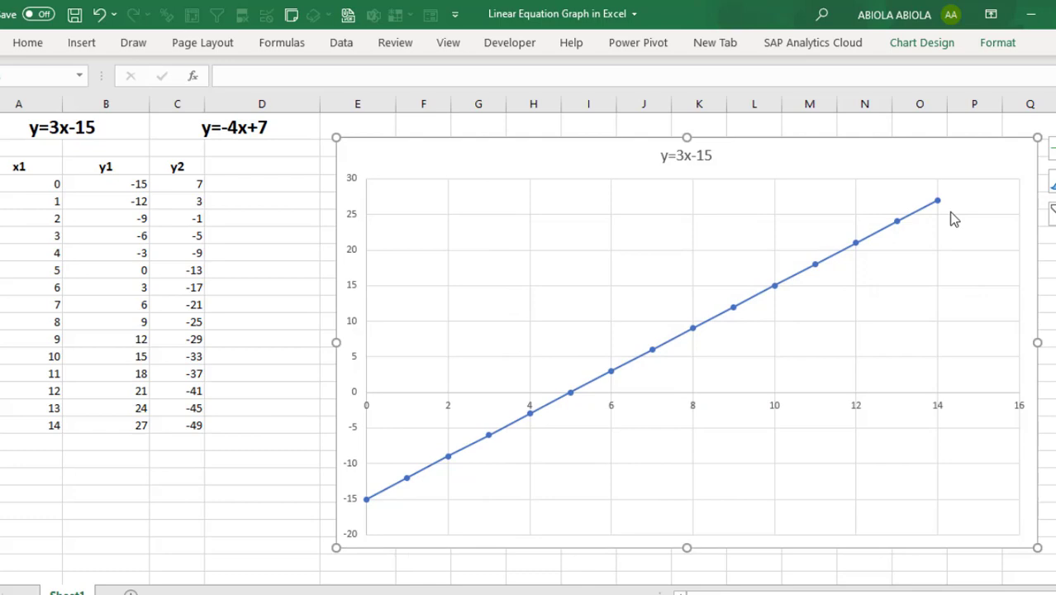
Step: Add a second data series to the chart, named from cell C1, with X values from A4:A18
left_click(914, 50)
left_click(832, 91)
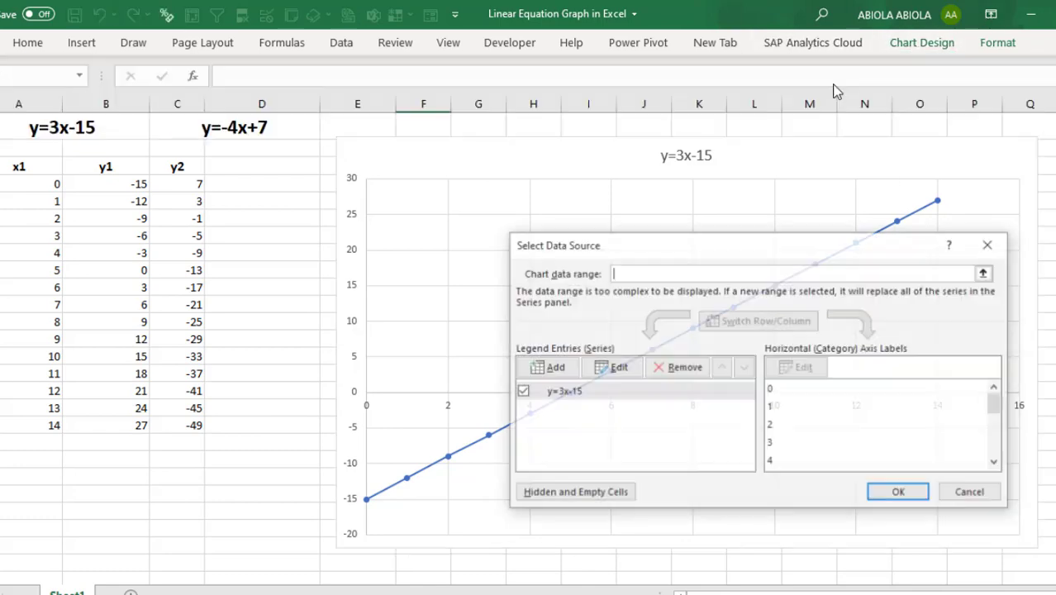
left_click(545, 372)
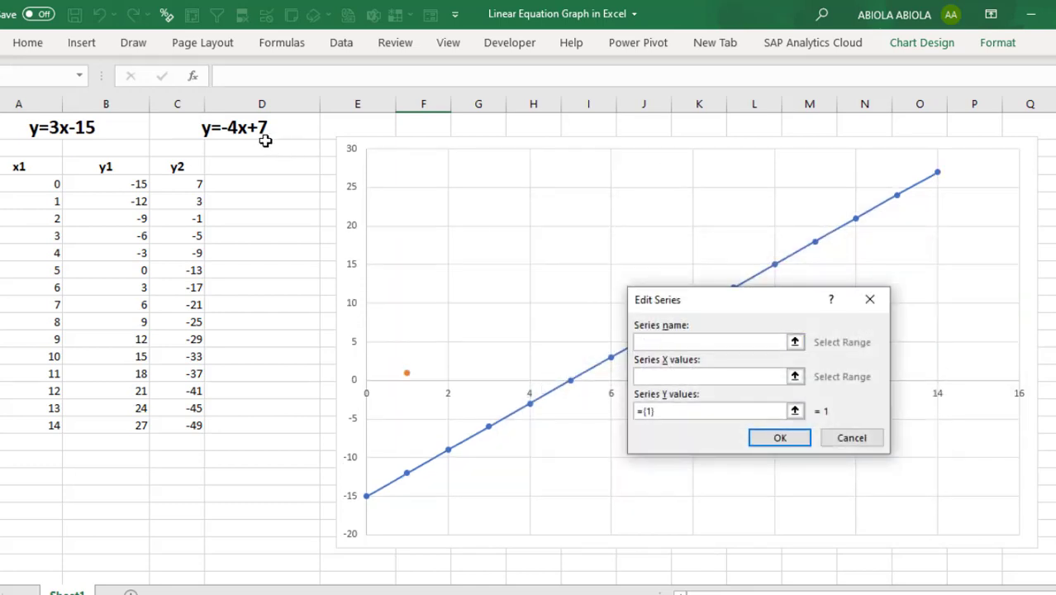
left_click(223, 127)
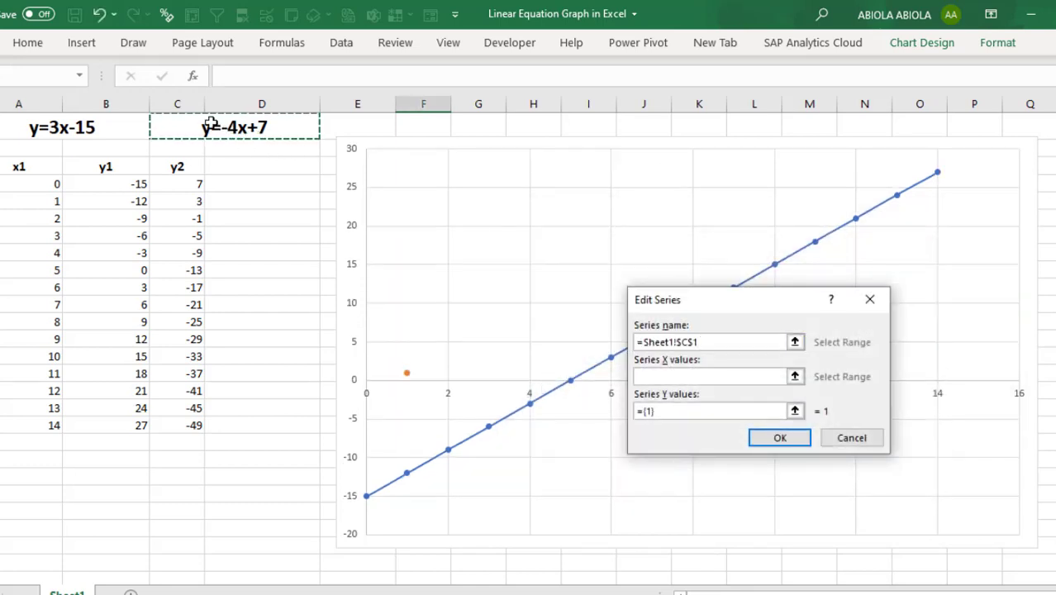
left_click(676, 373)
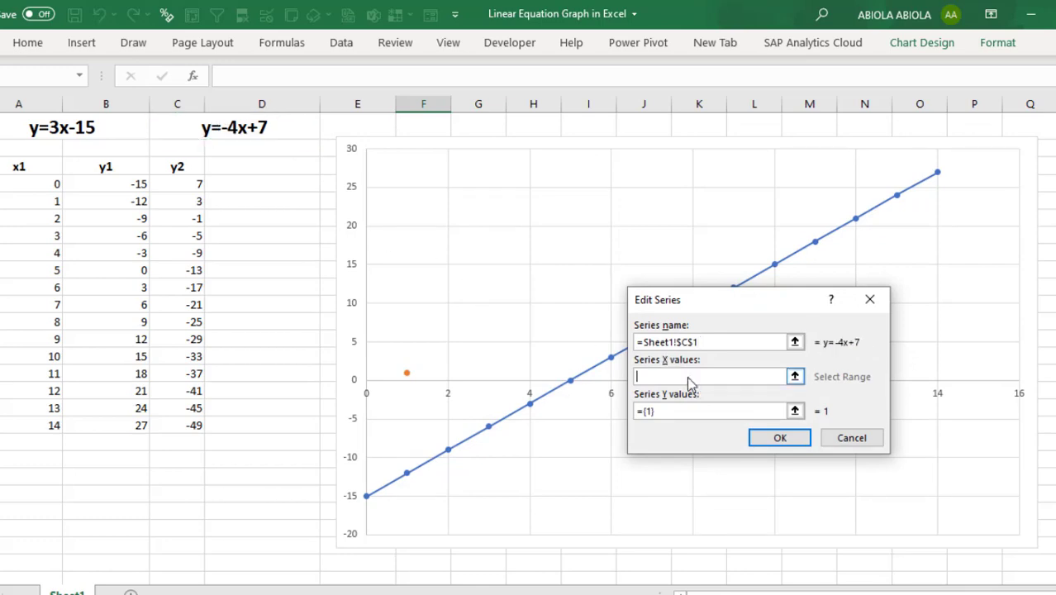
left_click_drag(43, 184, 25, 424)
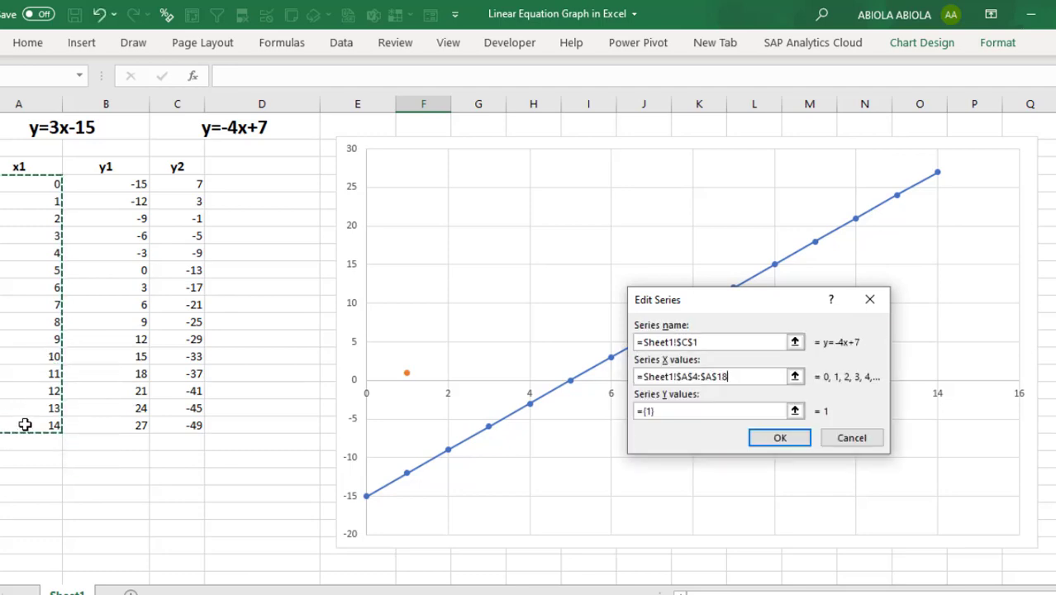
Step: Set the y=-4x+7 series' Y values to Sheet1 C4:C18 and apply the chart data source
left_click(641, 413)
key("BackSpace")
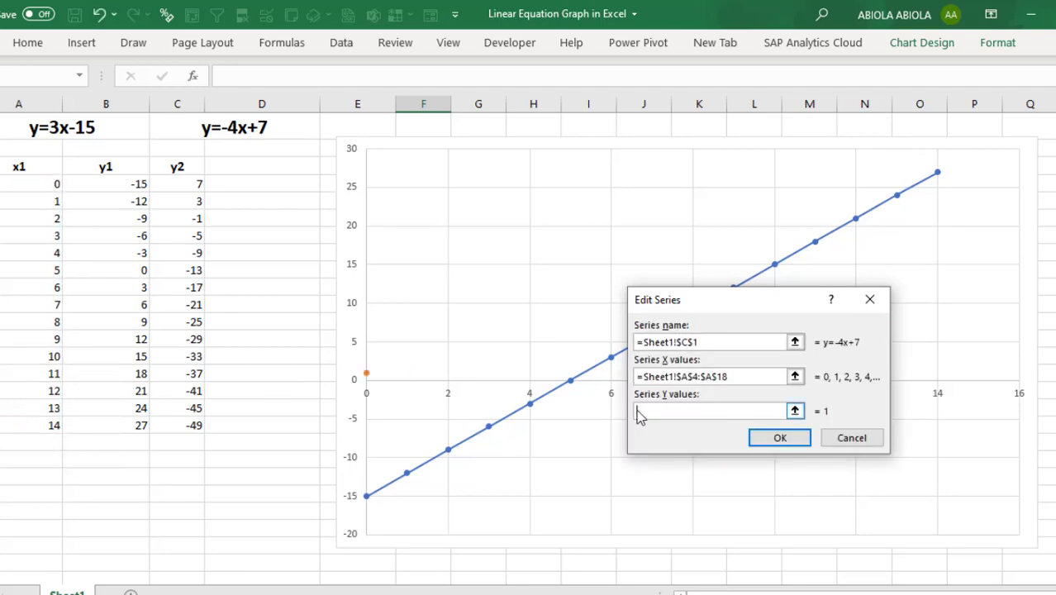
left_click_drag(183, 181, 194, 425)
left_click(780, 439)
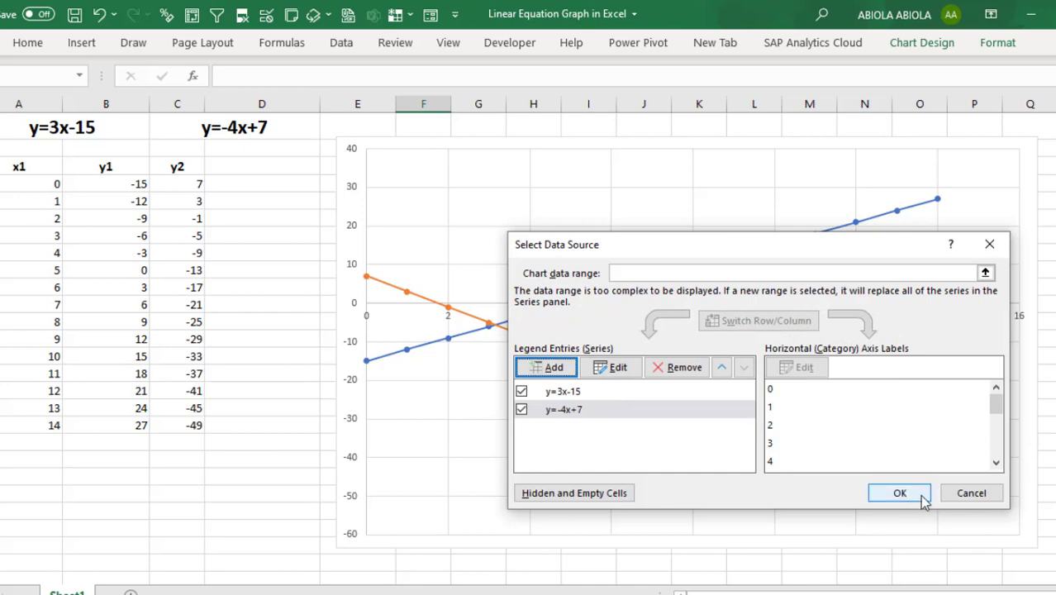
left_click(900, 493)
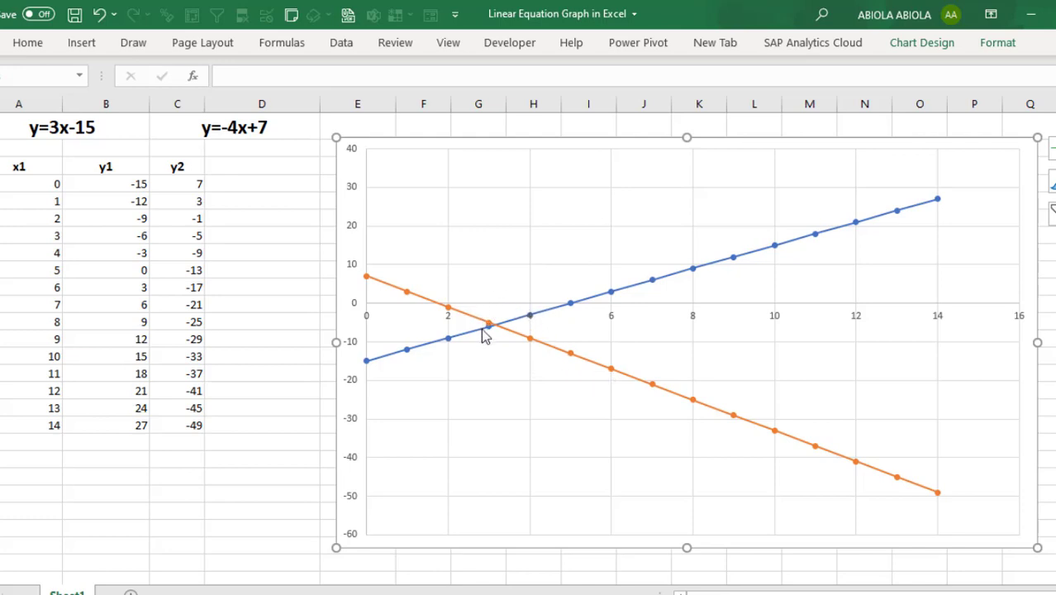
Step: Examine where the two lines cross on the chart and compare it with the table values in A7:C7
mouse_move(490, 326)
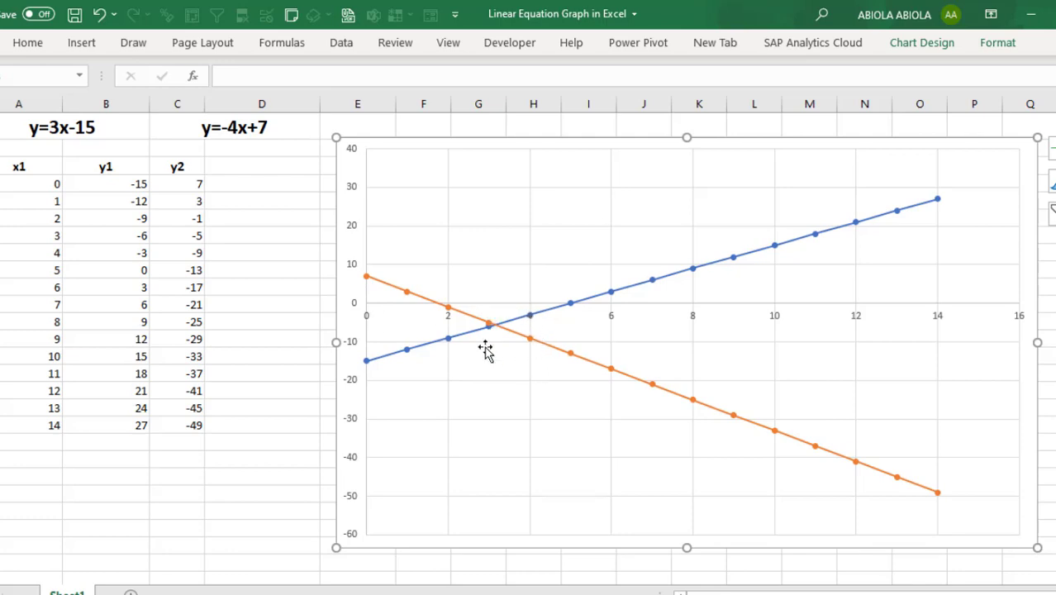
mouse_move(488, 324)
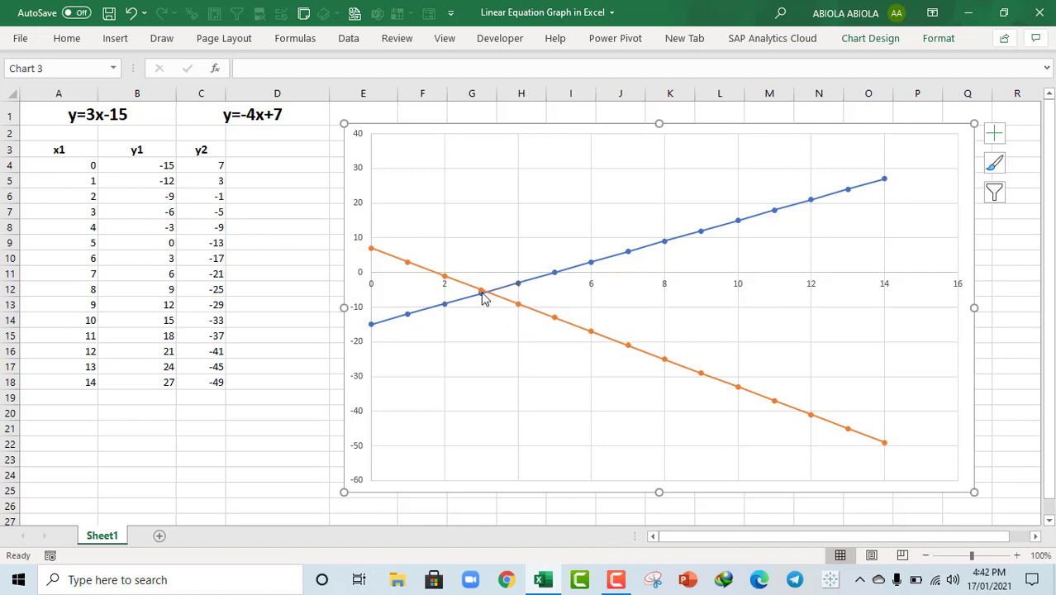
mouse_move(483, 298)
left_click_drag(47, 211, 122, 215)
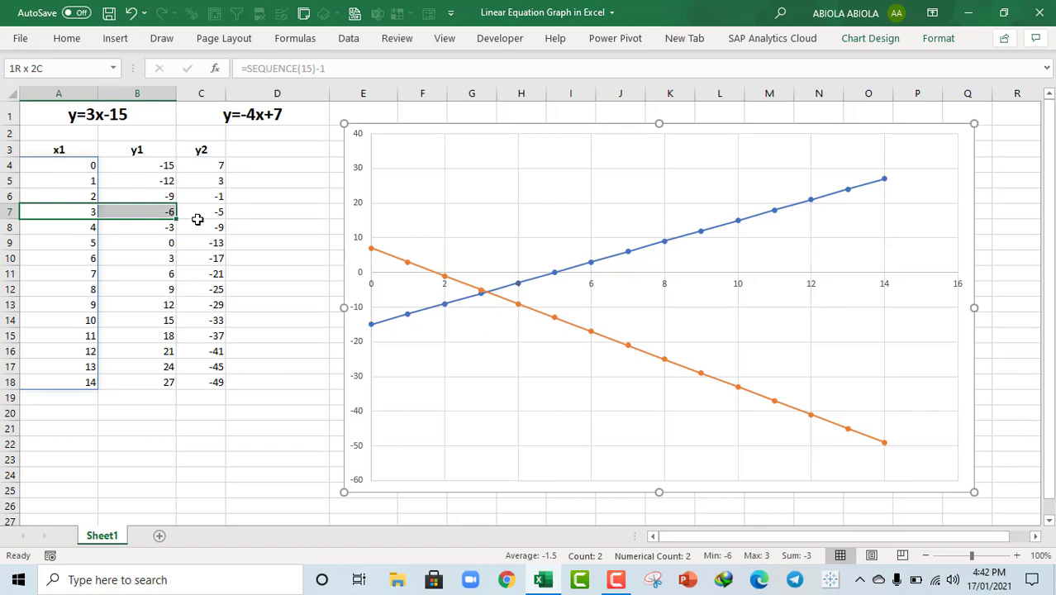
left_click_drag(197, 219, 217, 215)
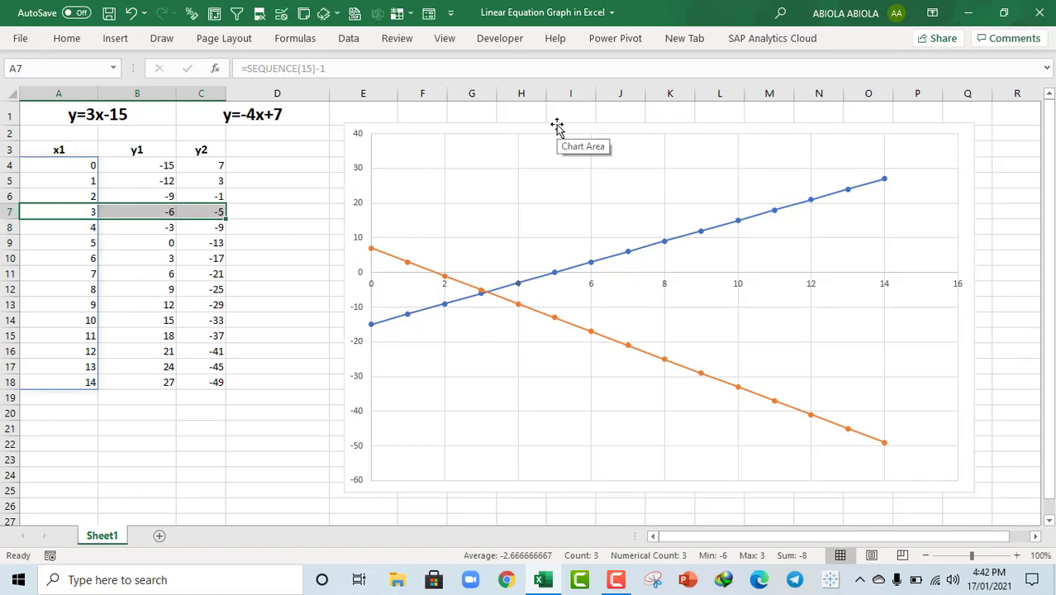
left_click(296, 224)
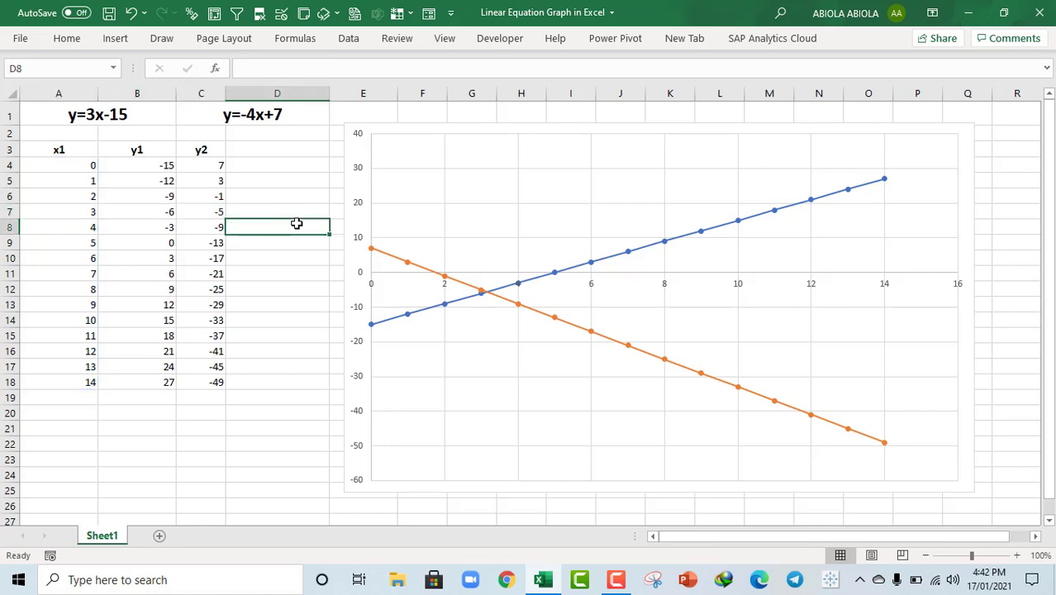